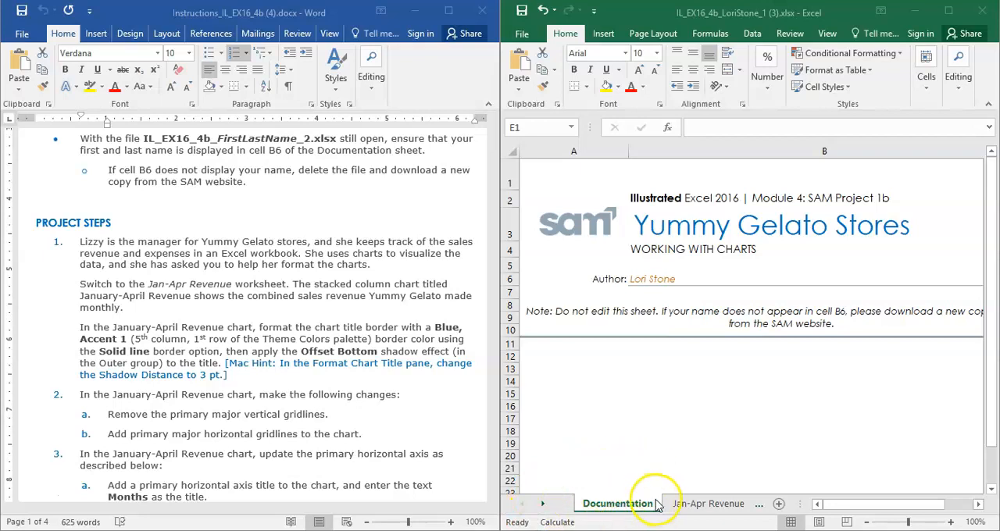
# On the Jan-Apr Revenue worksheet, format the chart title border as a solid line in Blue, Accent 1.
pyautogui.click(705, 503)
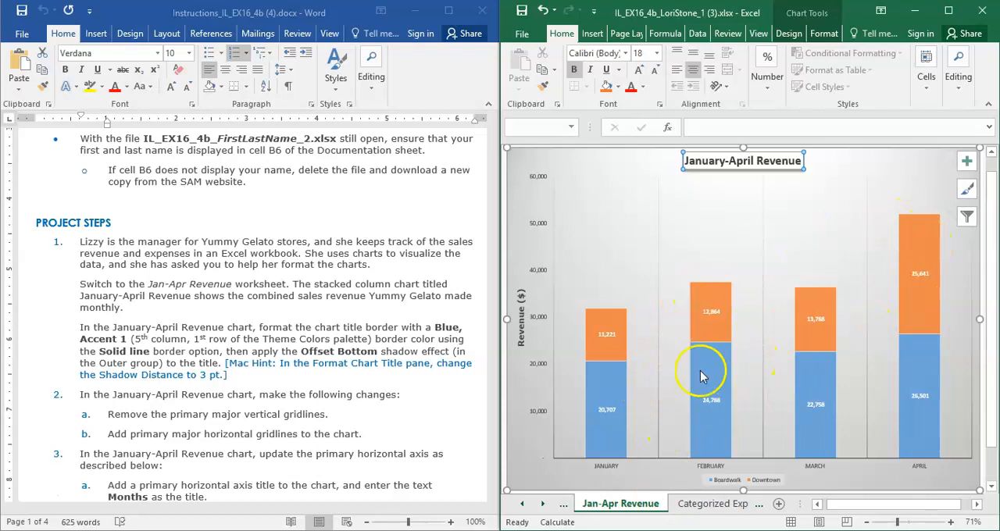
pyautogui.doubleClick(801, 161)
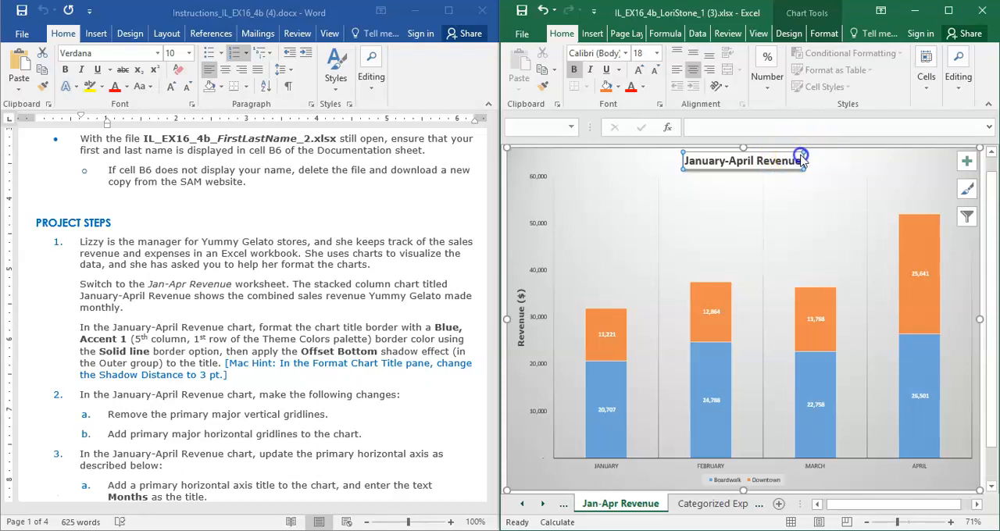
pyautogui.rightClick(800, 160)
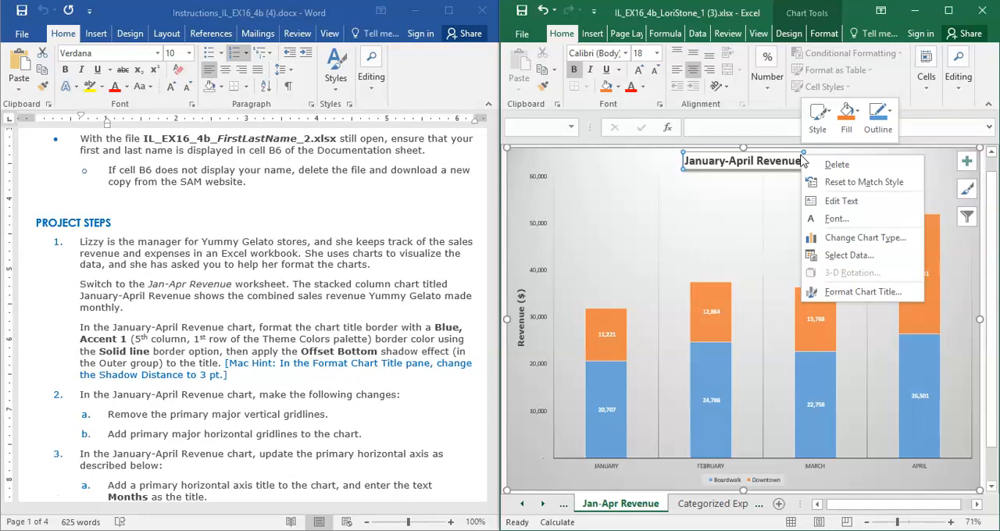
pyautogui.click(857, 295)
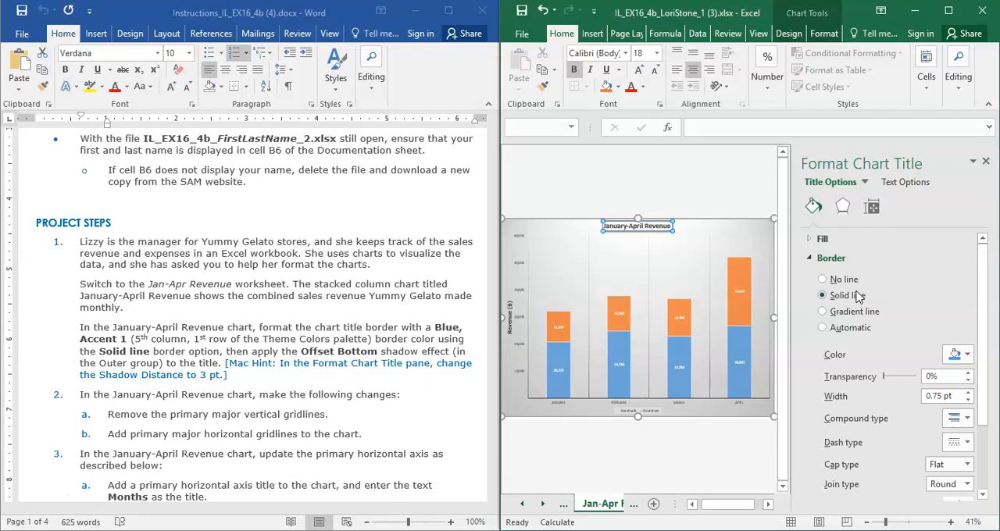
pyautogui.click(833, 260)
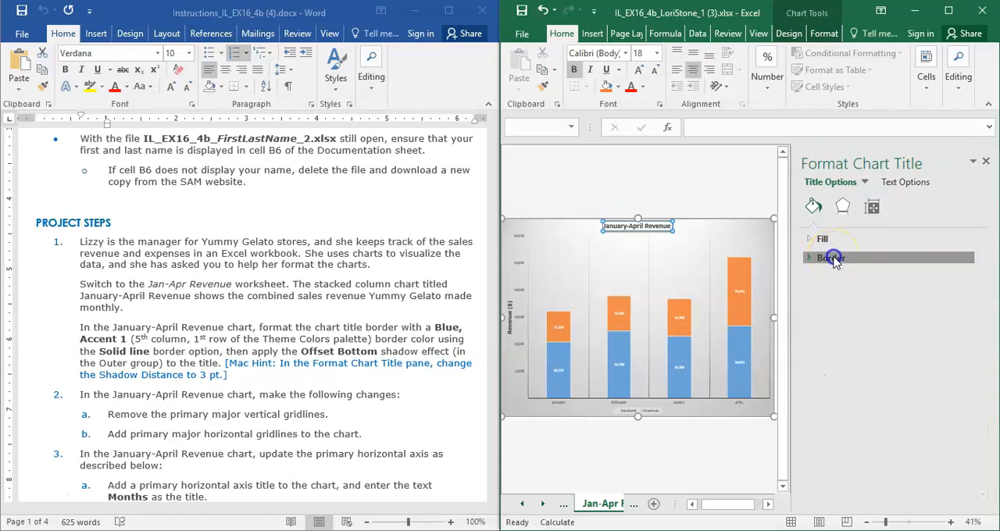
pyautogui.click(831, 258)
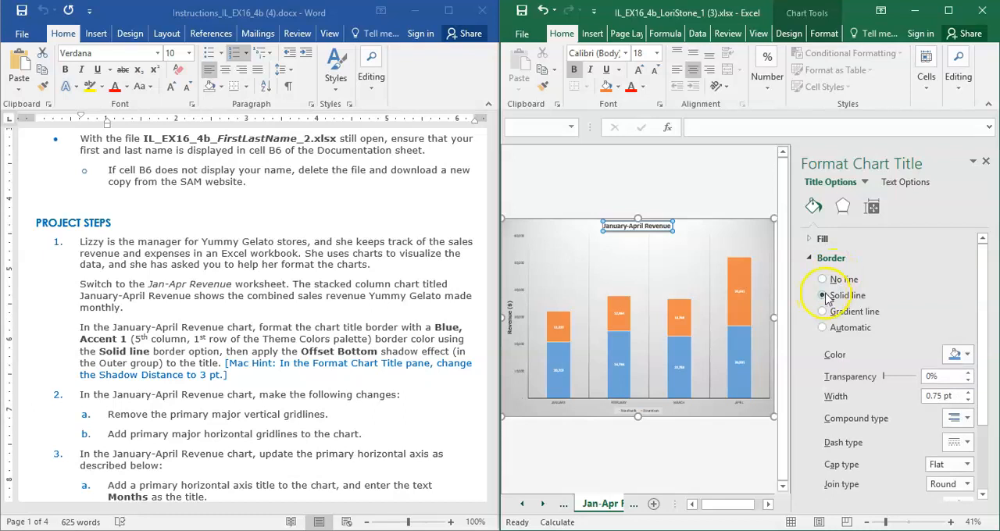
pyautogui.click(966, 356)
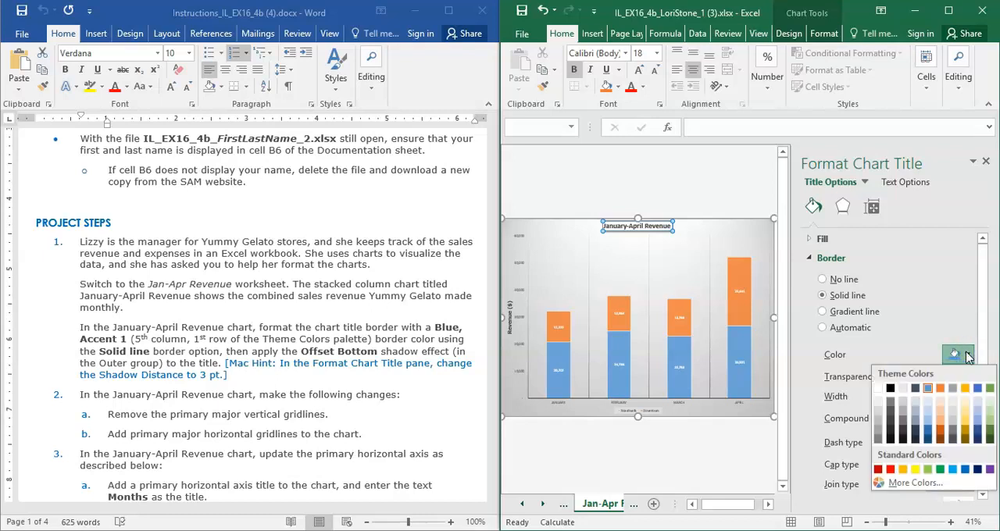
pyautogui.click(926, 390)
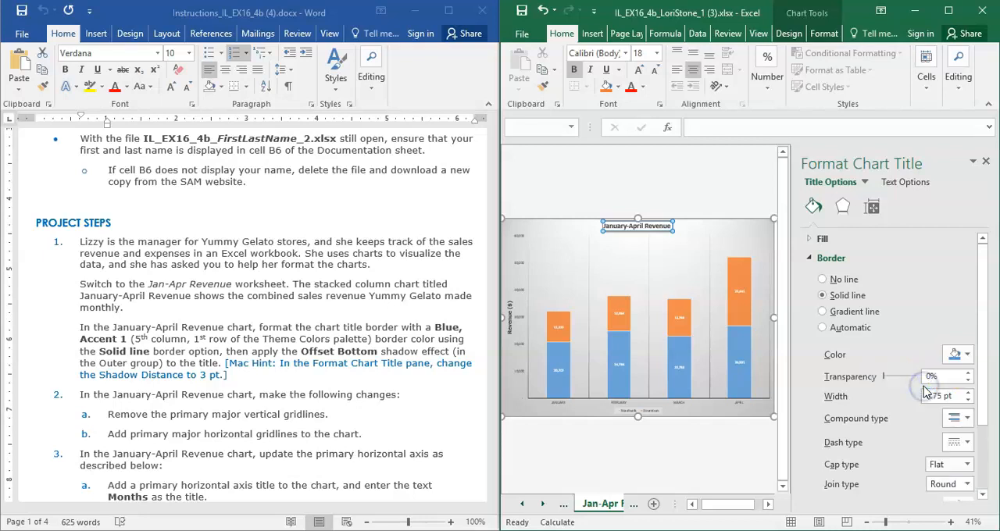
# Apply the Offset Bottom outer shadow to the January-April Revenue chart title and close the formatting pane.
pyautogui.click(842, 207)
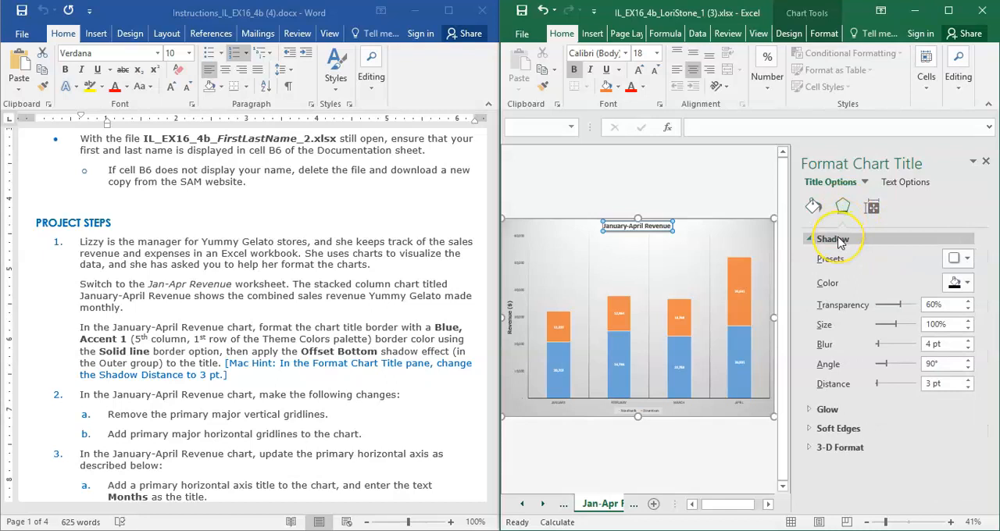
pyautogui.click(968, 259)
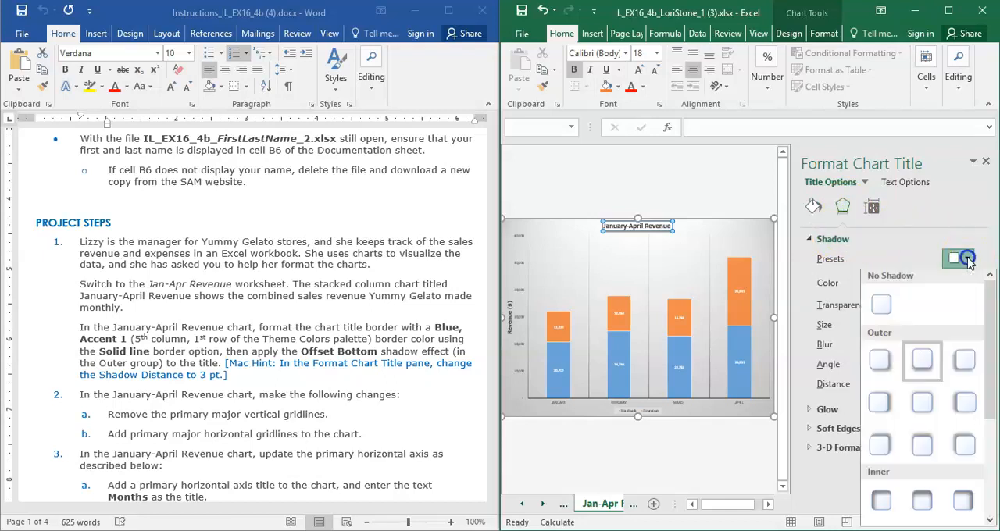
pyautogui.click(922, 361)
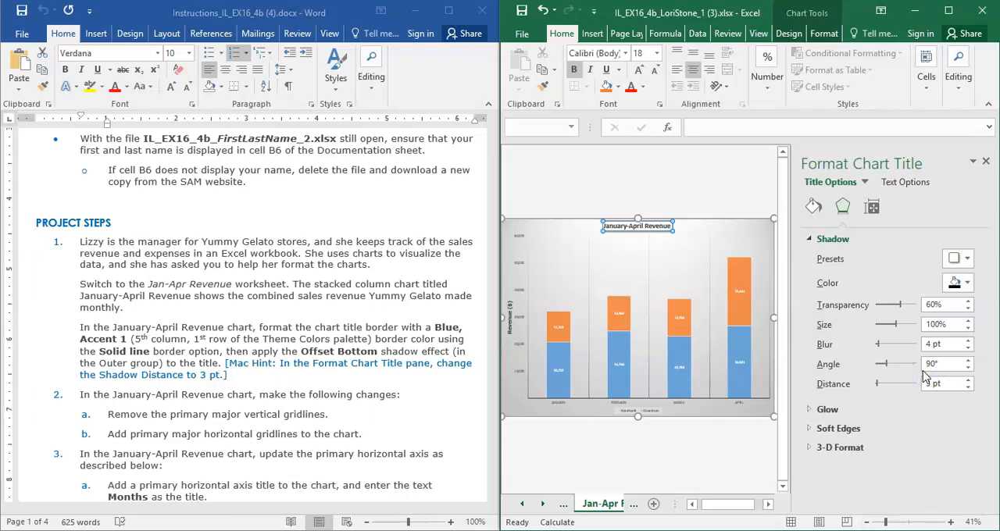
pyautogui.click(987, 163)
pyautogui.scroll(2, 980, 161)
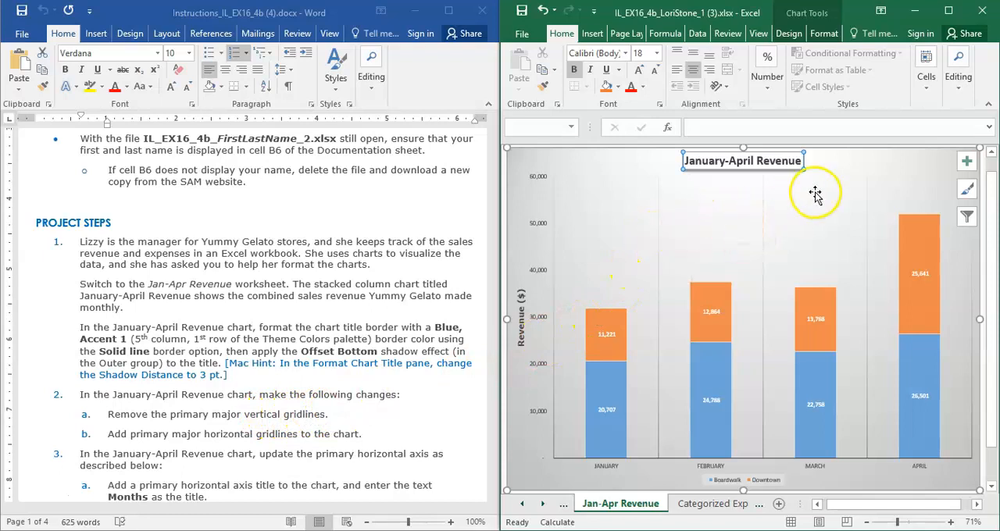
pyautogui.rightClick(829, 225)
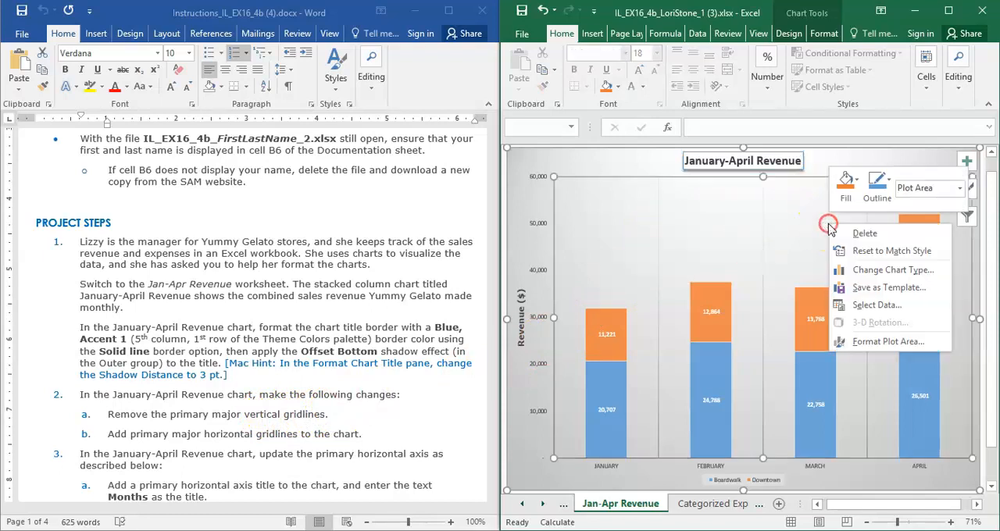
pyautogui.click(873, 344)
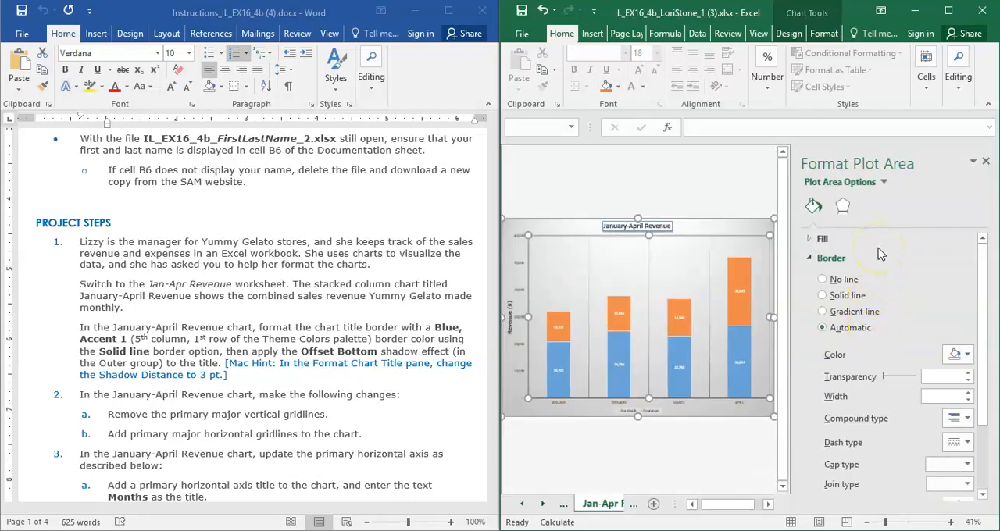
pyautogui.click(817, 207)
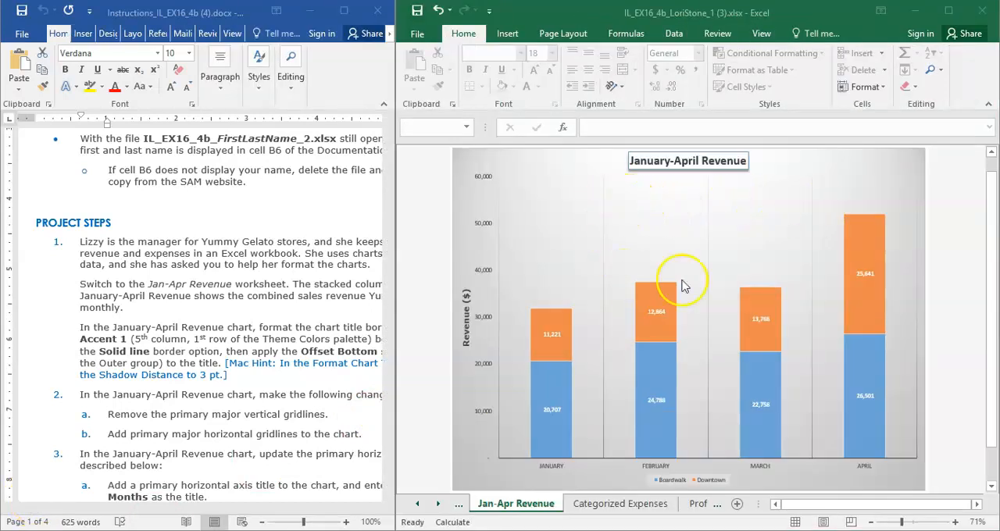
pyautogui.rightClick(789, 196)
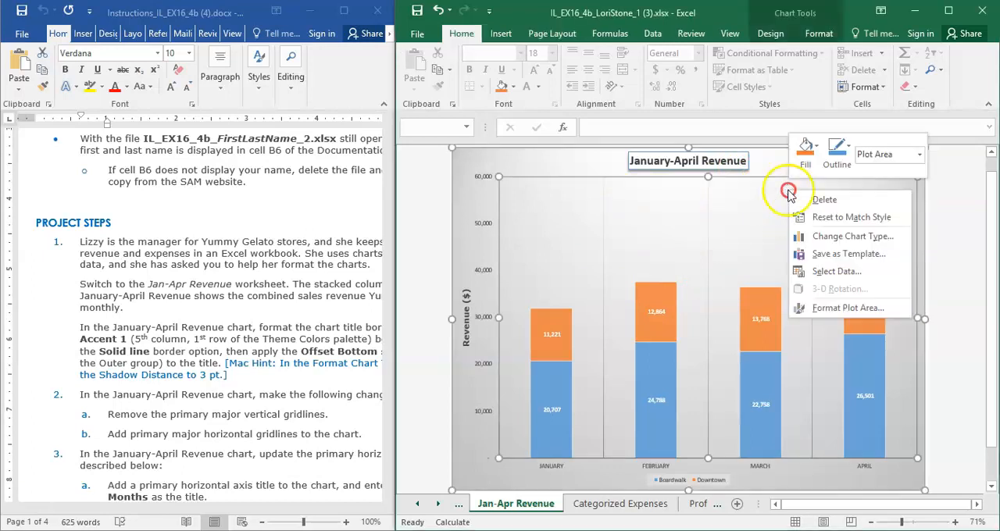
# Remove the chart's primary major vertical gridlines and add primary major horizontal gridlines.
pyautogui.click(790, 192)
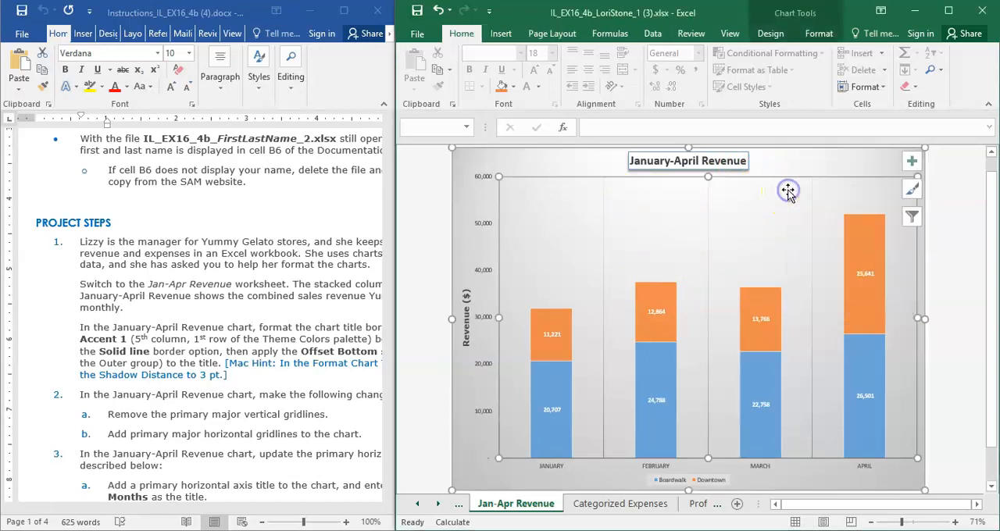
pyautogui.click(912, 162)
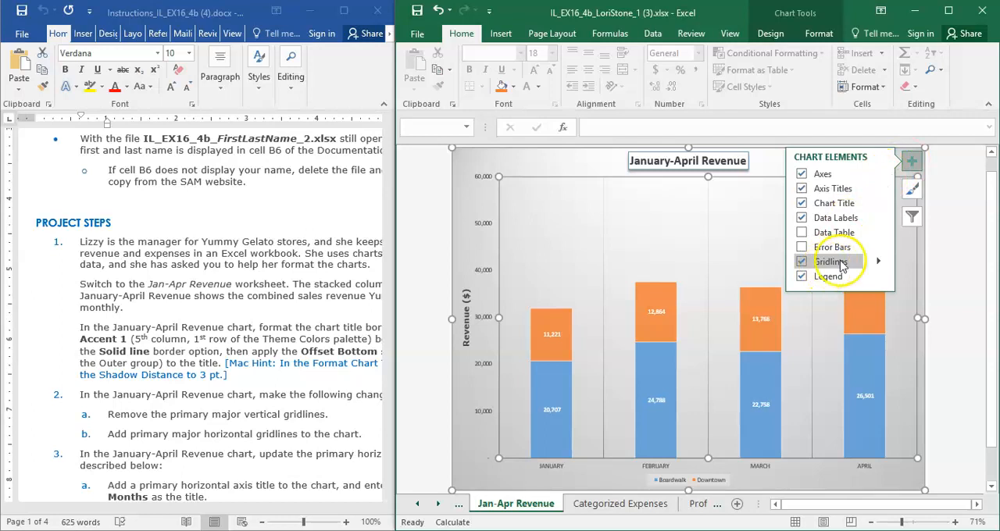
pyautogui.click(879, 265)
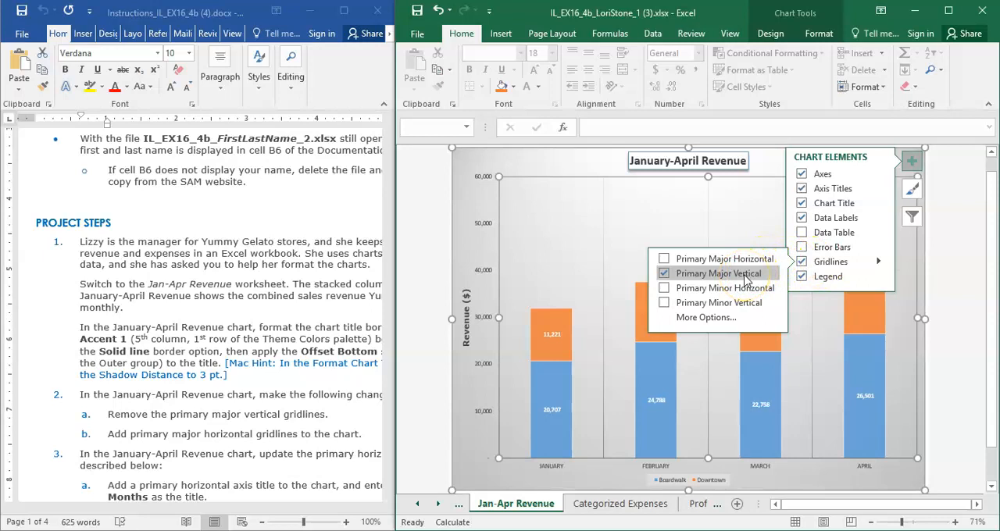
pyautogui.click(665, 277)
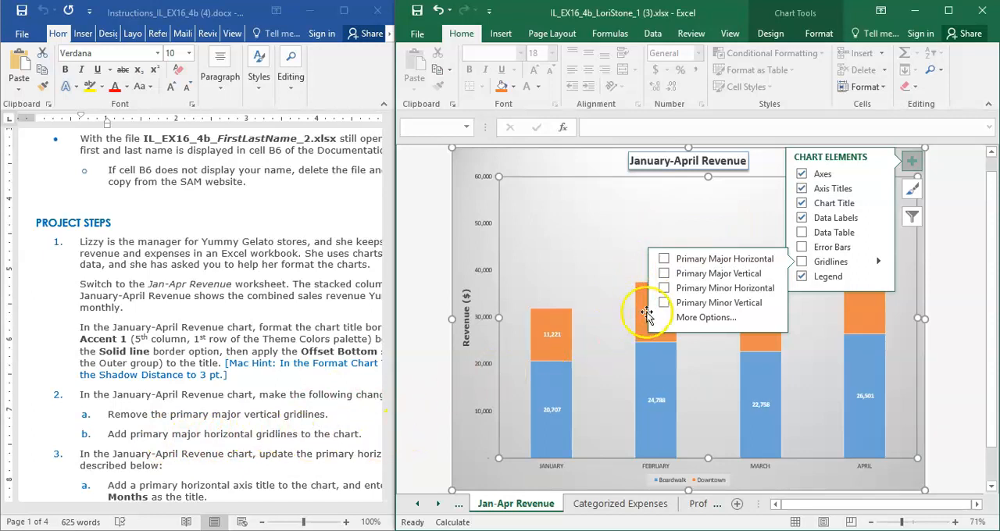
pyautogui.click(665, 261)
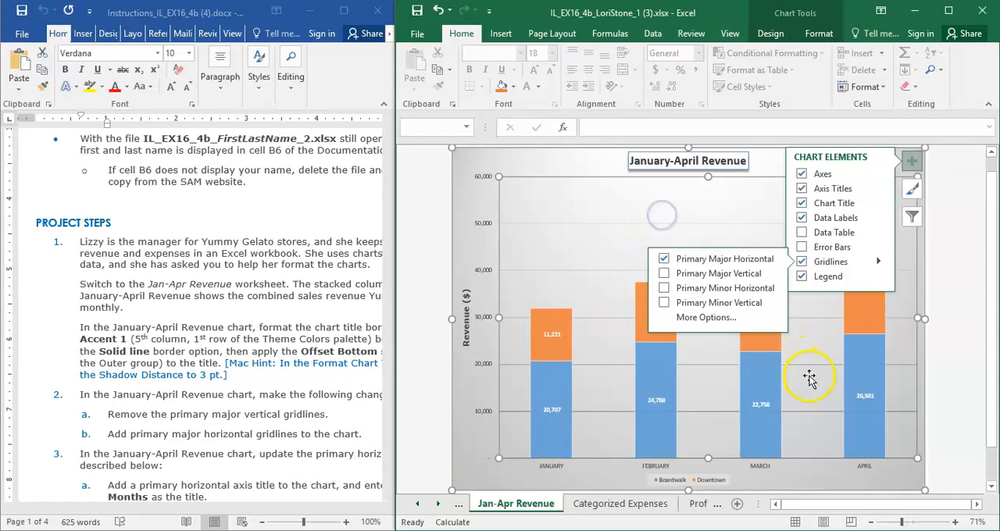
pyautogui.click(949, 396)
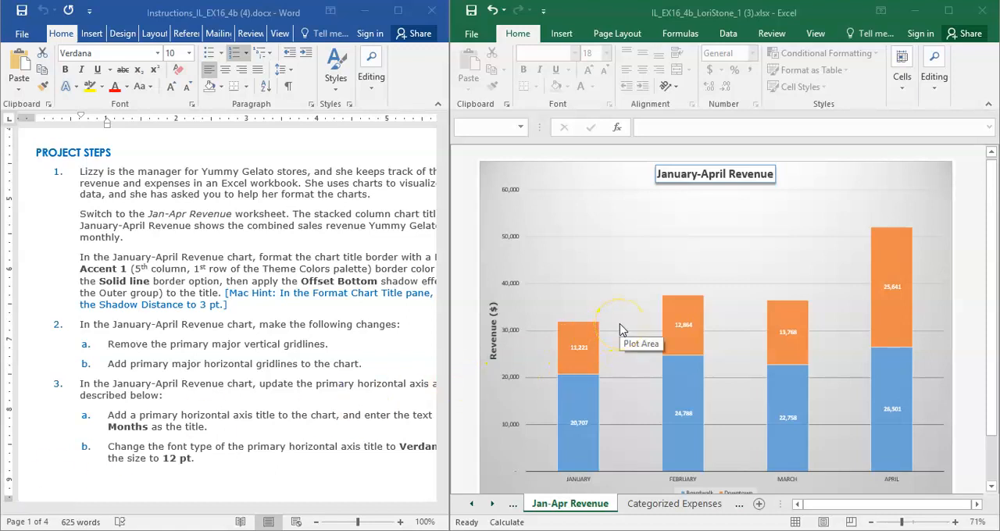
# Add a primary horizontal axis title to the January-April Revenue chart.
pyautogui.moveTo(449, 318); pyautogui.dragTo(506, 319)
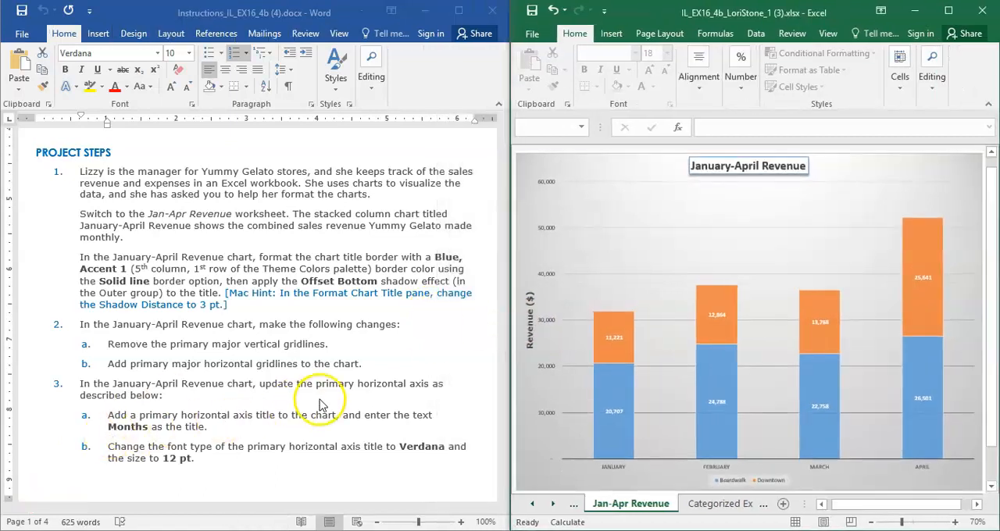
pyautogui.moveTo(509, 317); pyautogui.dragTo(435, 314)
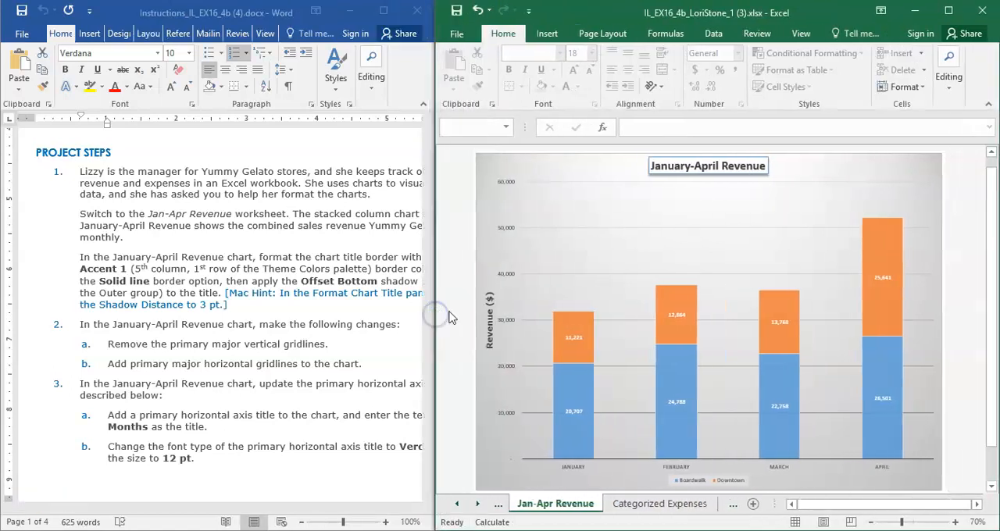
pyautogui.click(761, 197)
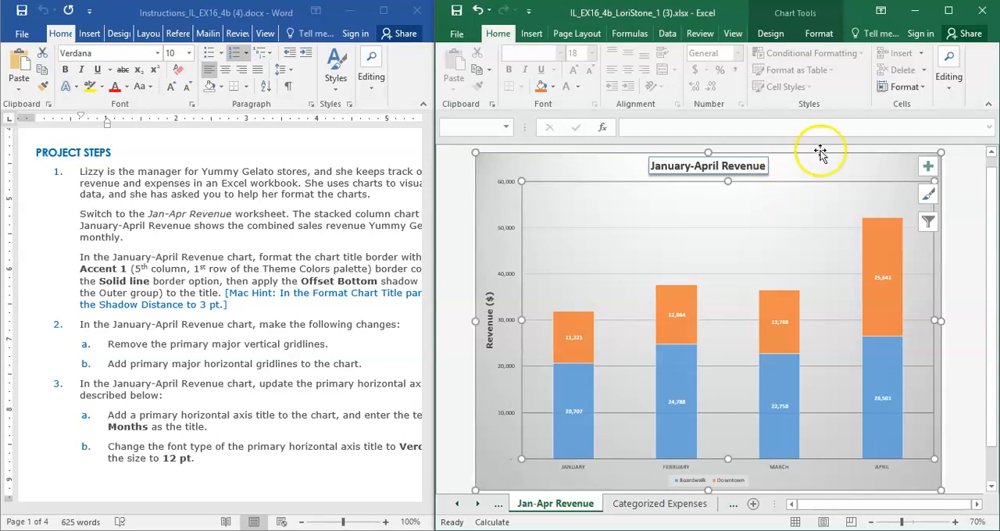
pyautogui.click(930, 169)
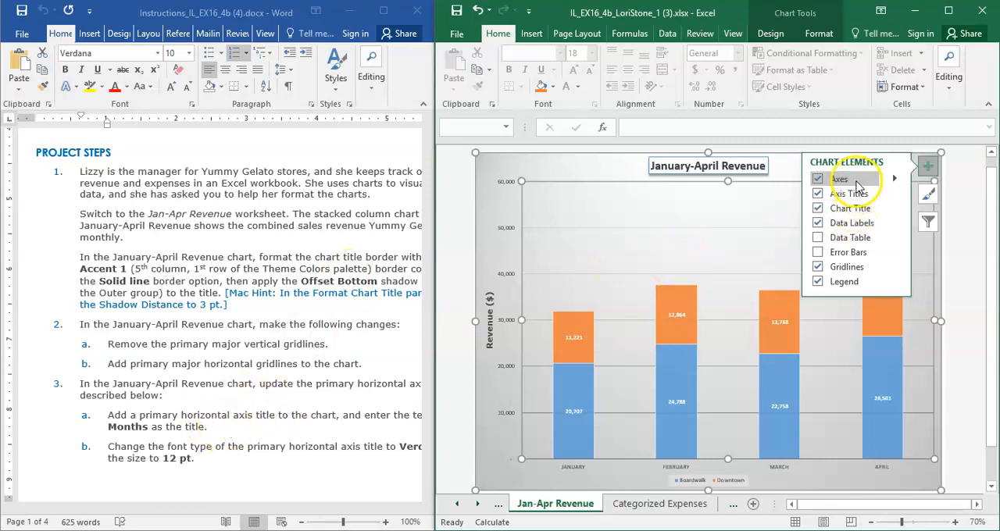
pyautogui.click(894, 194)
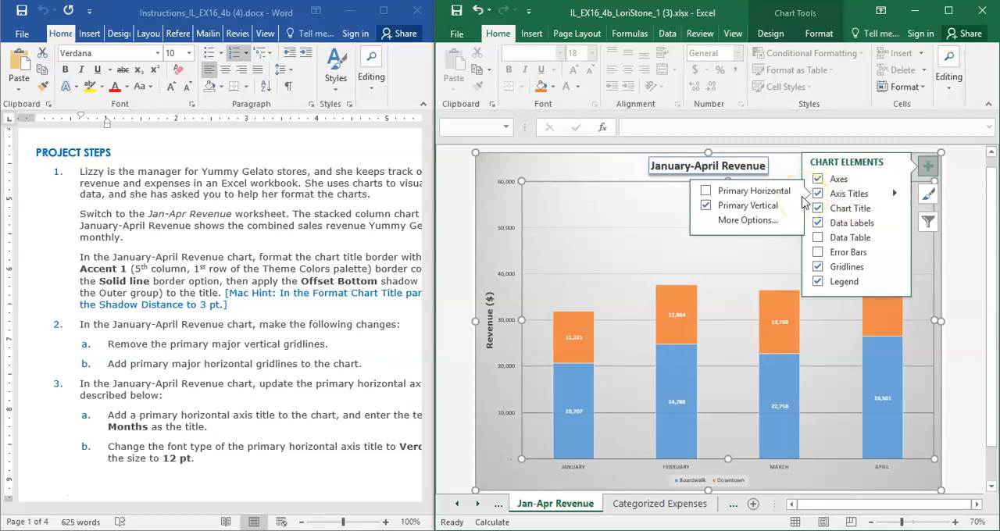
pyautogui.click(707, 194)
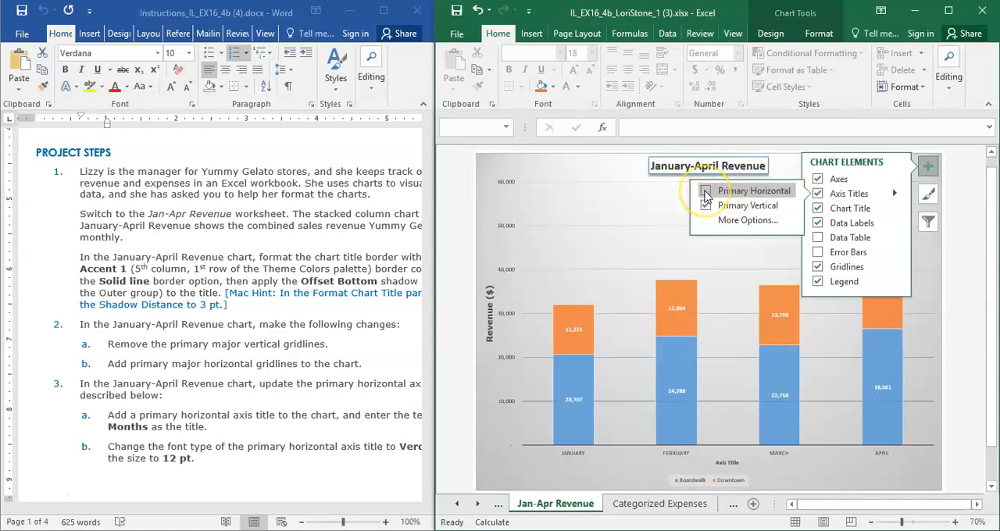
pyautogui.click(660, 224)
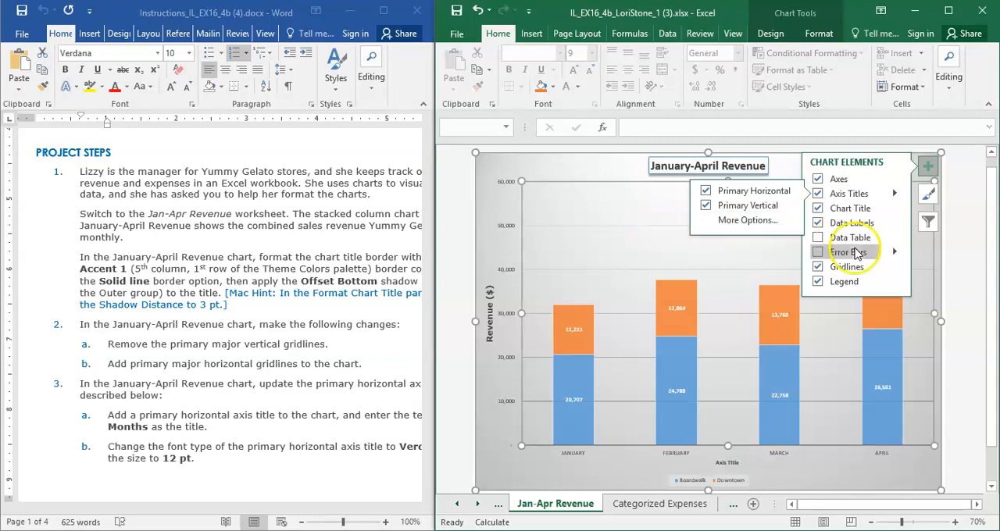
pyautogui.click(959, 268)
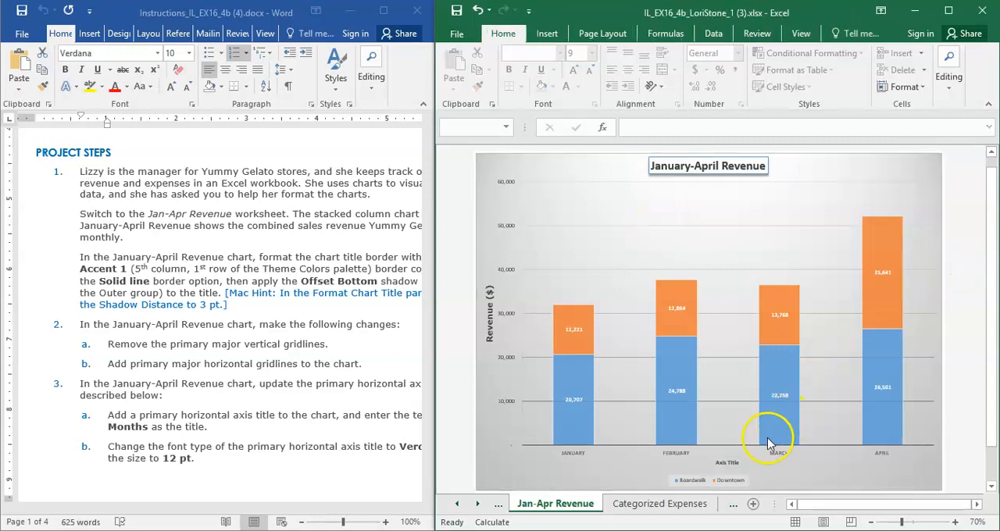
# Replace the placeholder text of the primary horizontal axis title with Months.
pyautogui.click(734, 466)
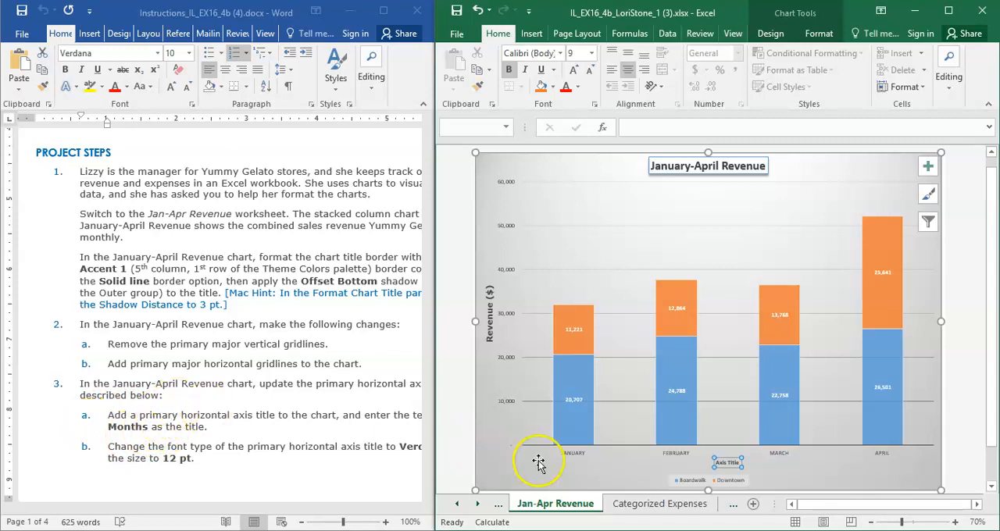
pyautogui.write('m')
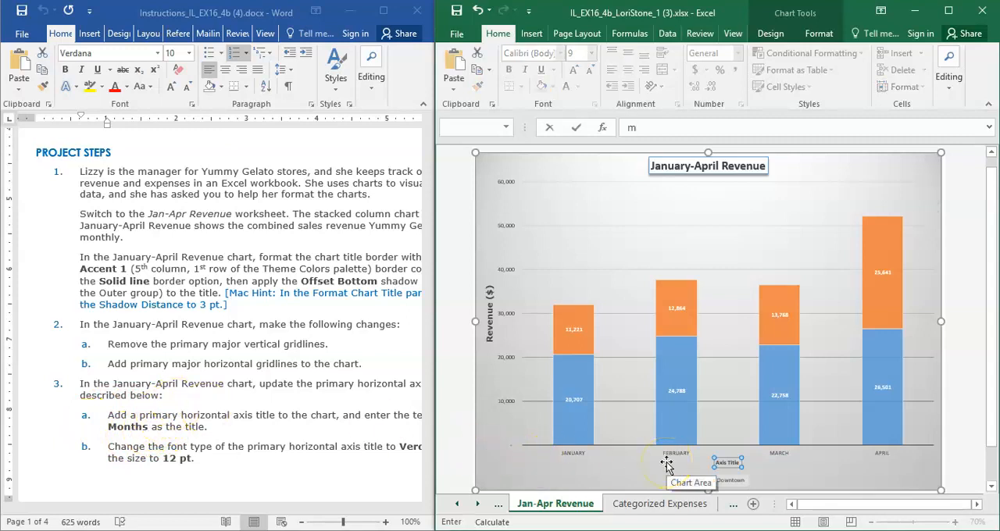
pyautogui.press('Escape')
pyautogui.write('Months')
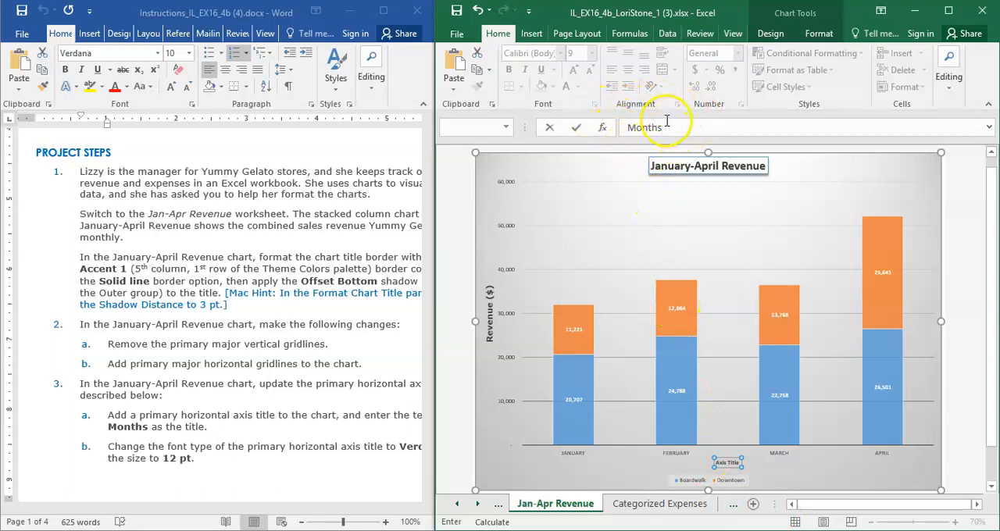
pyautogui.click(687, 159)
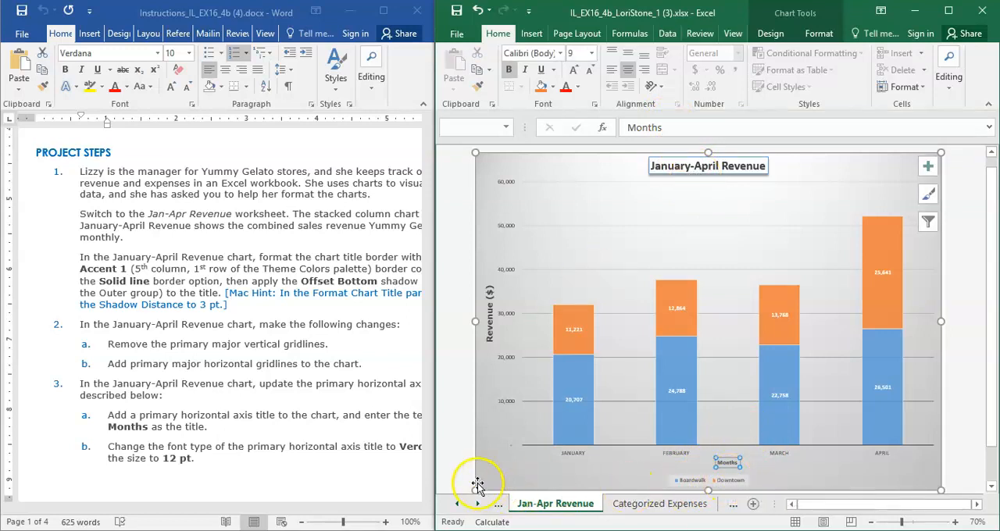
pyautogui.moveTo(430, 462); pyautogui.dragTo(476, 464)
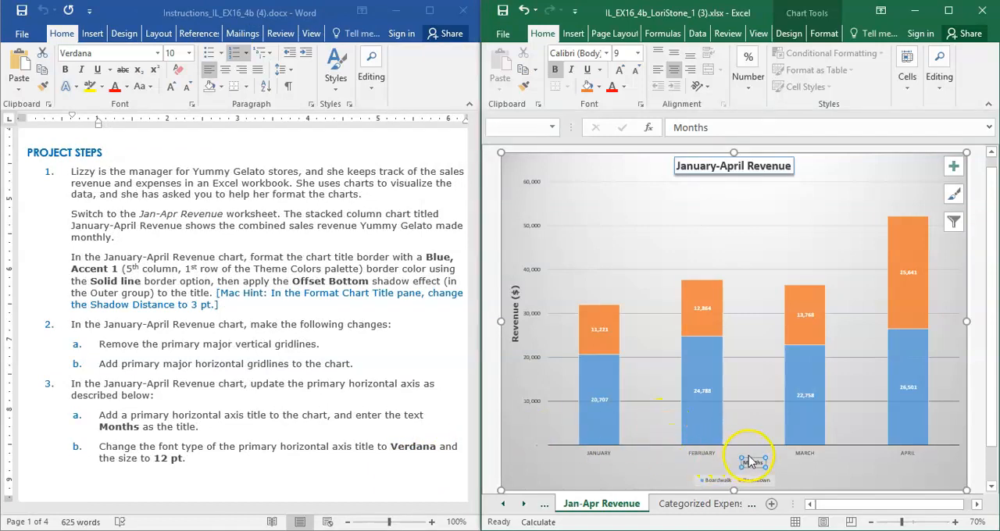
# Change the font of the January-April Revenue chart's horizontal axis title to Verdana and its size to 12 pt.
pyautogui.click(606, 53)
pyautogui.click(606, 53)
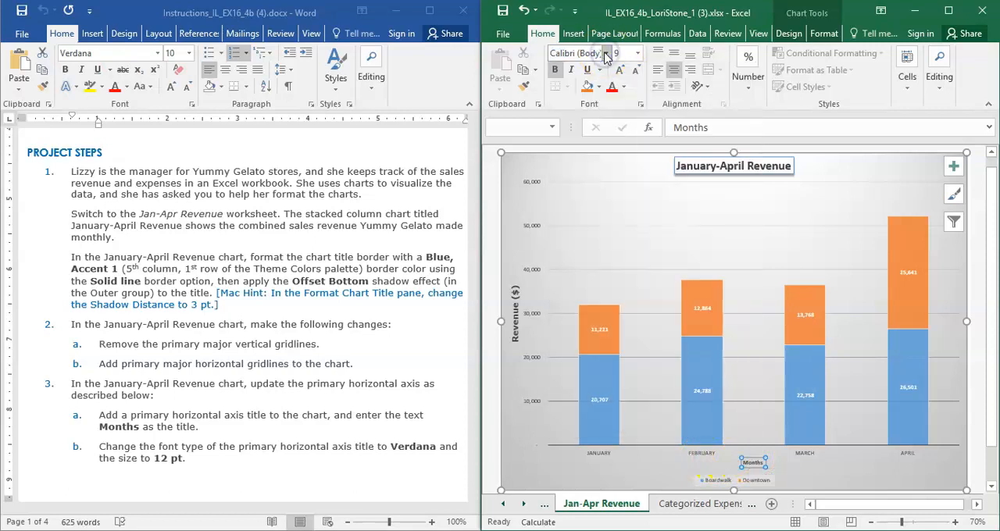
pyautogui.click(606, 53)
pyautogui.write('Verdana')
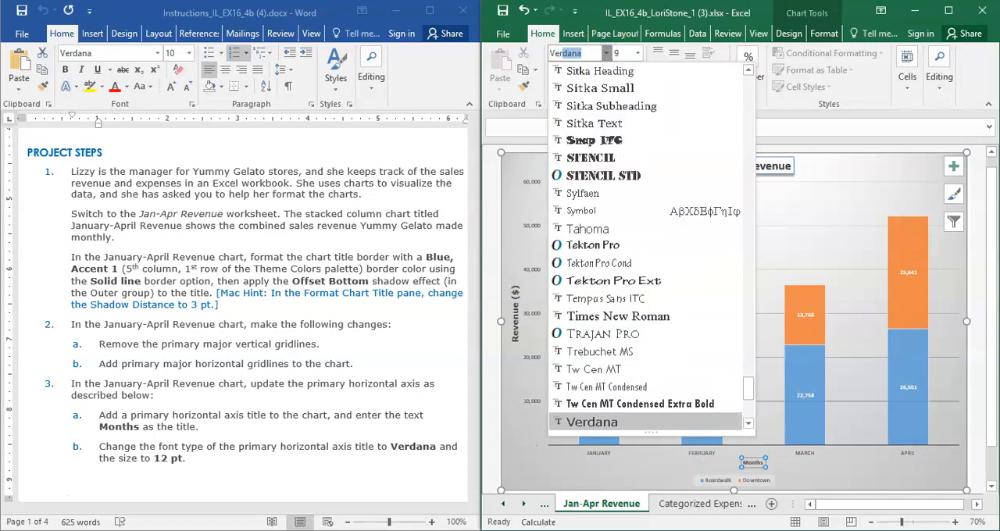
pyautogui.click(660, 427)
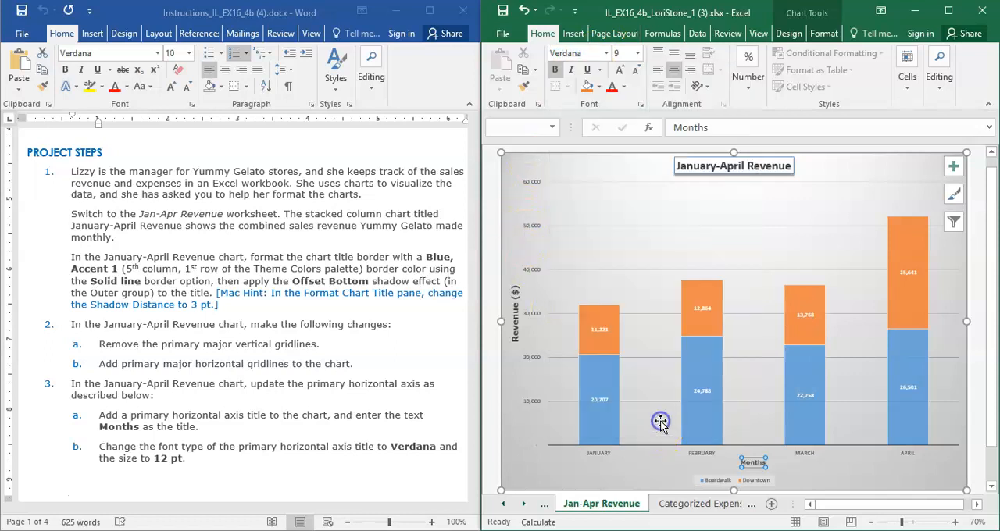
pyautogui.click(637, 54)
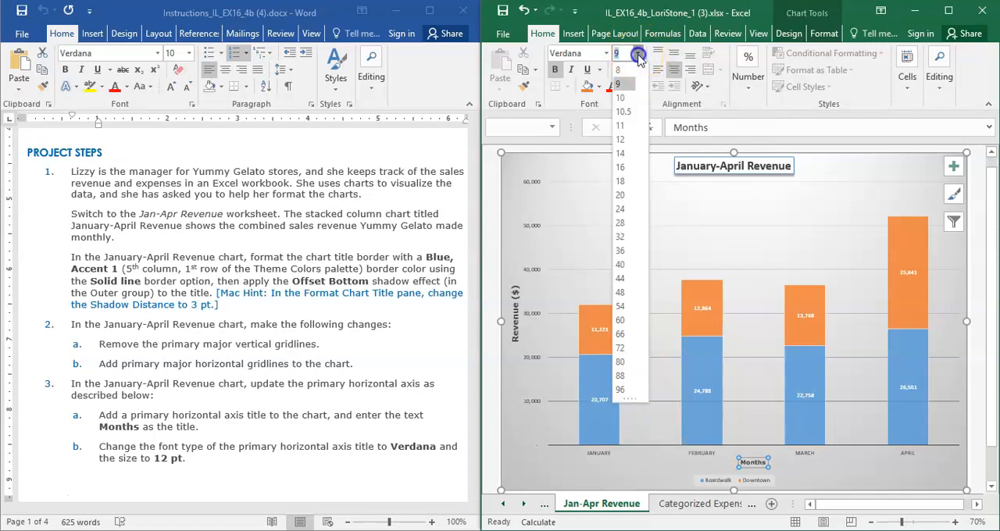
pyautogui.click(624, 140)
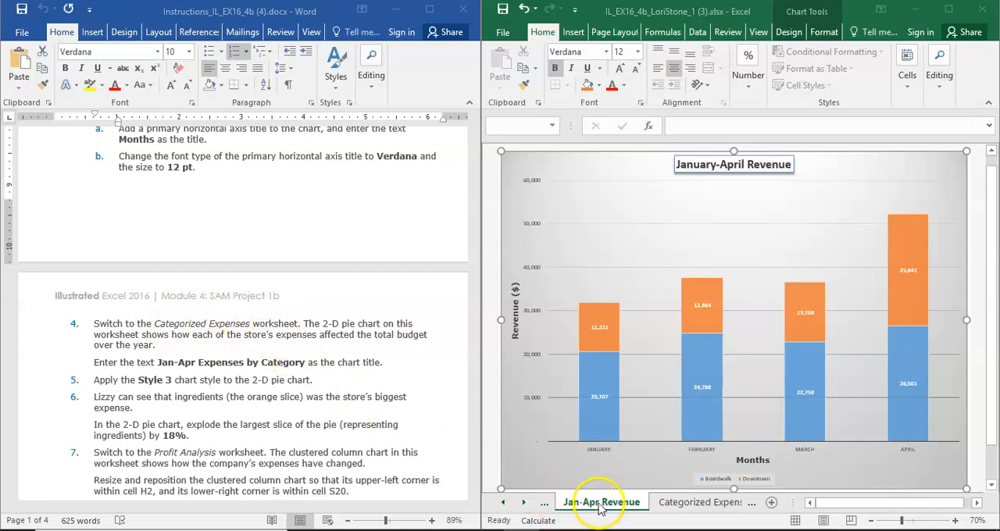
# On the Categorized Expenses worksheet, replace the pie chart's placeholder title with Jan-Apr Expenses by Category.
pyautogui.click(687, 503)
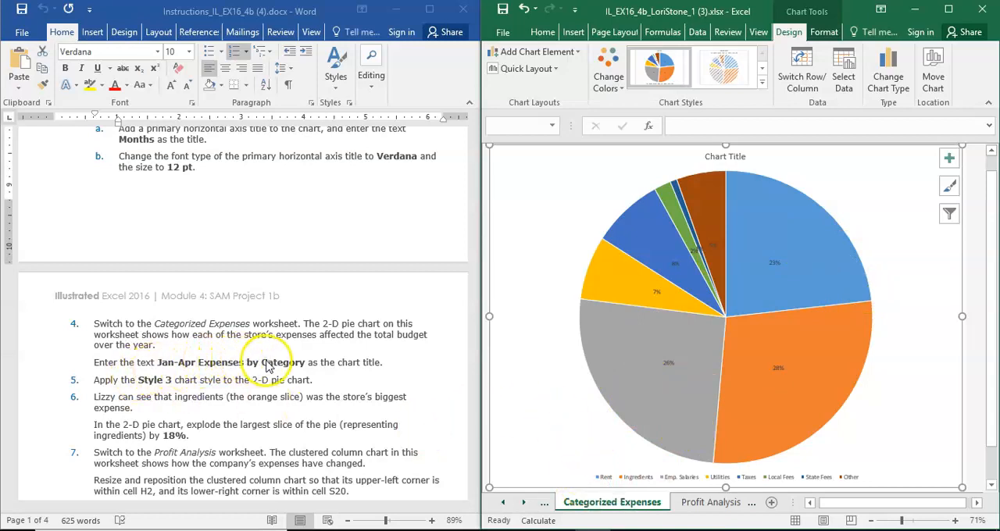
pyautogui.click(745, 157)
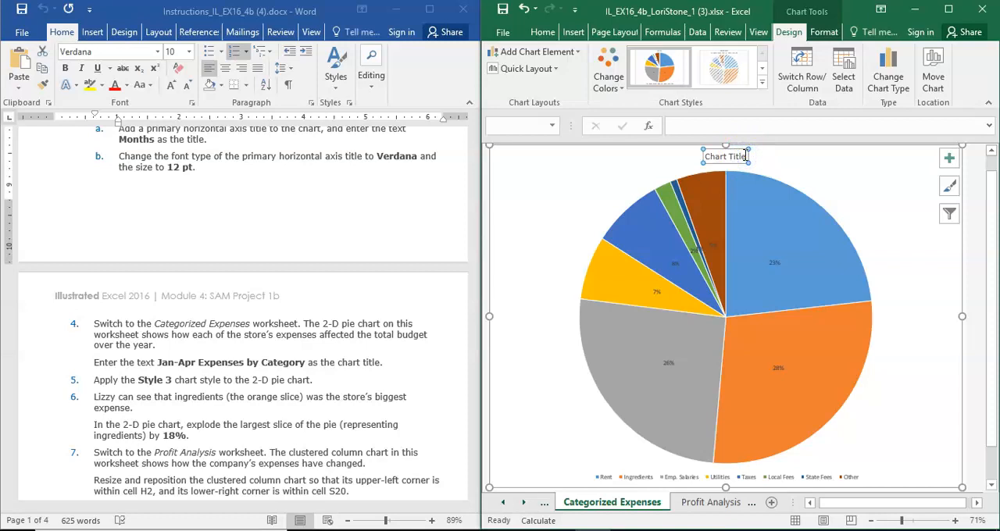
pyautogui.write('Jan-Apr Expenses by Category')
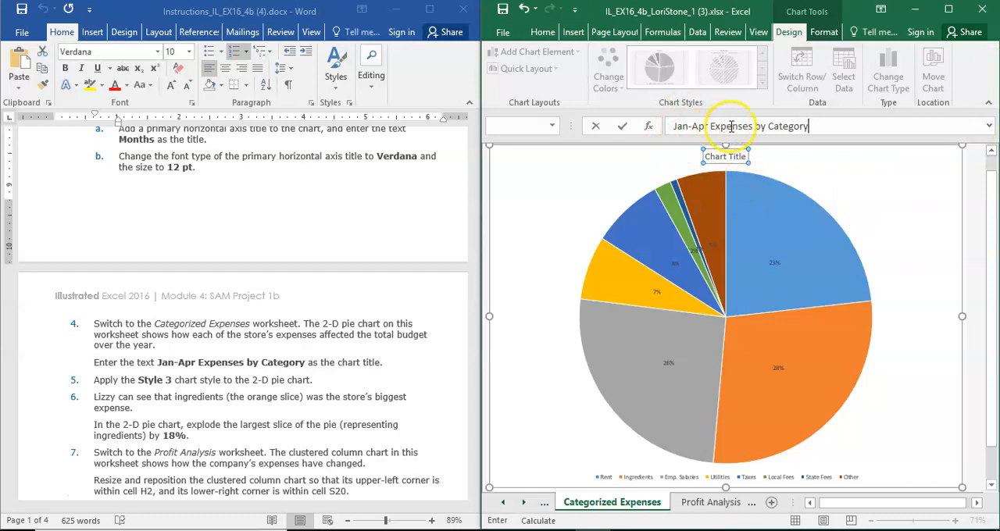
pyautogui.click(801, 135)
pyautogui.press('Return')
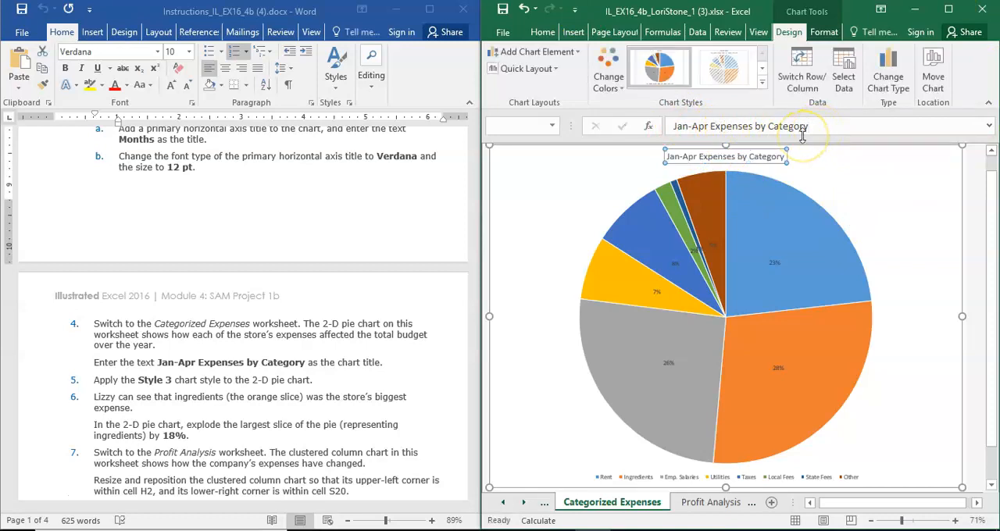
# Apply the Style 3 chart style to the 2-D pie chart.
pyautogui.click(27, 499)
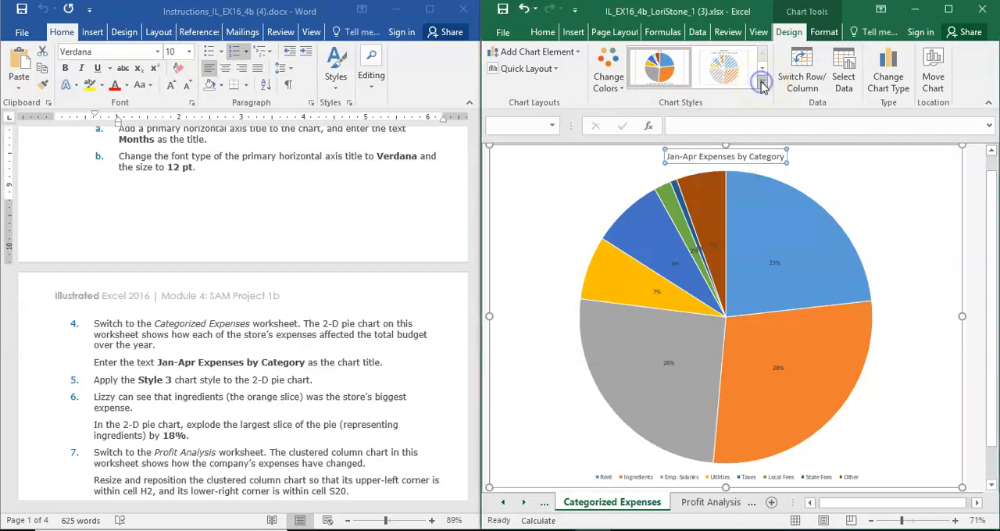
pyautogui.click(763, 87)
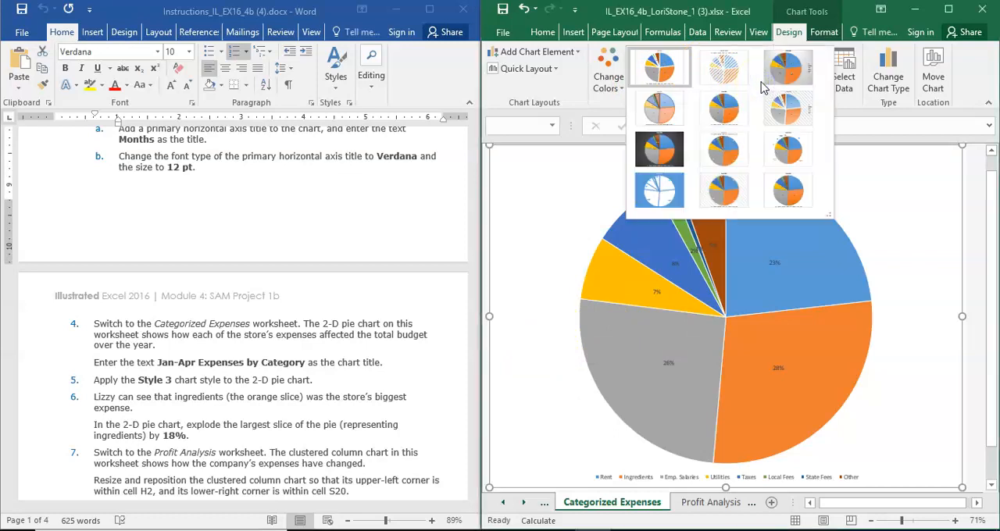
pyautogui.click(724, 67)
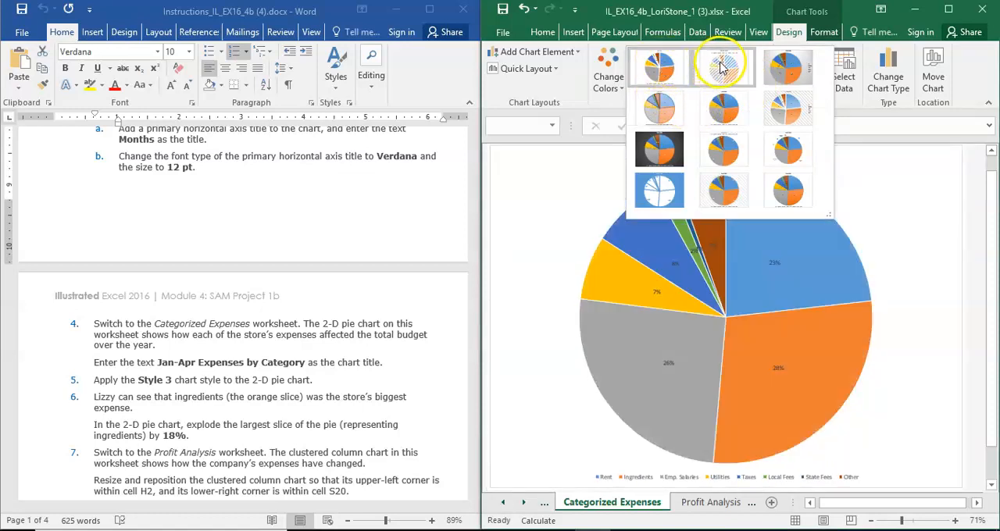
pyautogui.click(787, 66)
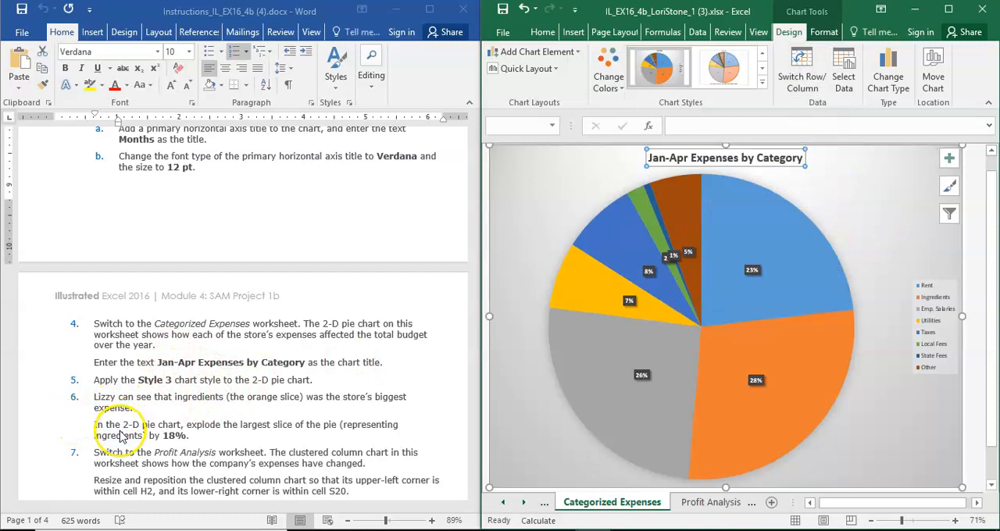
# Select only the orange Ingredients slice of the pie chart and open its data point formatting options.
pyautogui.click(33, 493)
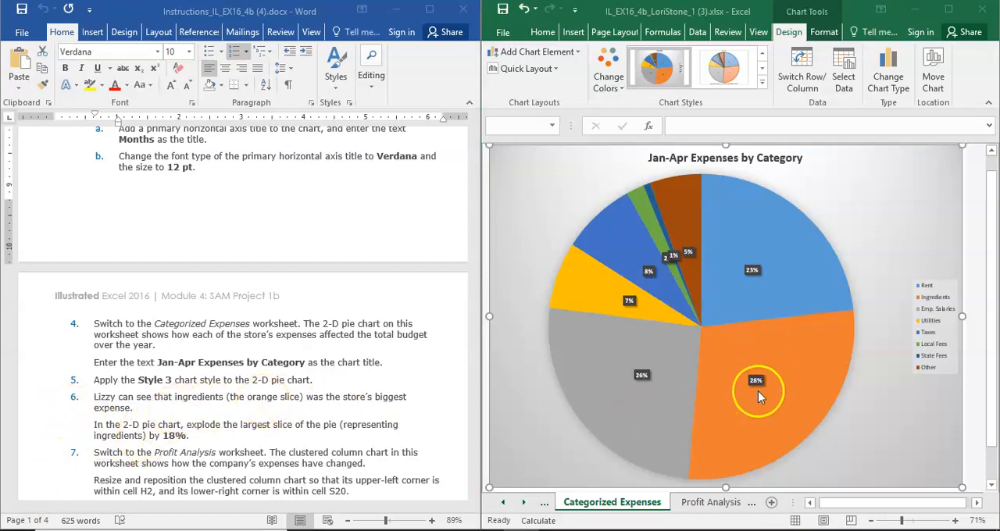
pyautogui.moveTo(752, 404)
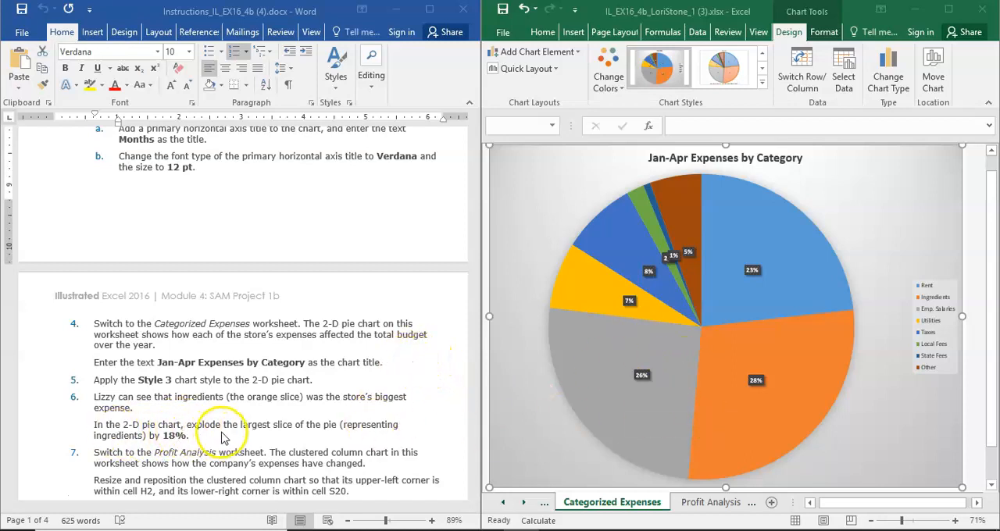
pyautogui.click(752, 346)
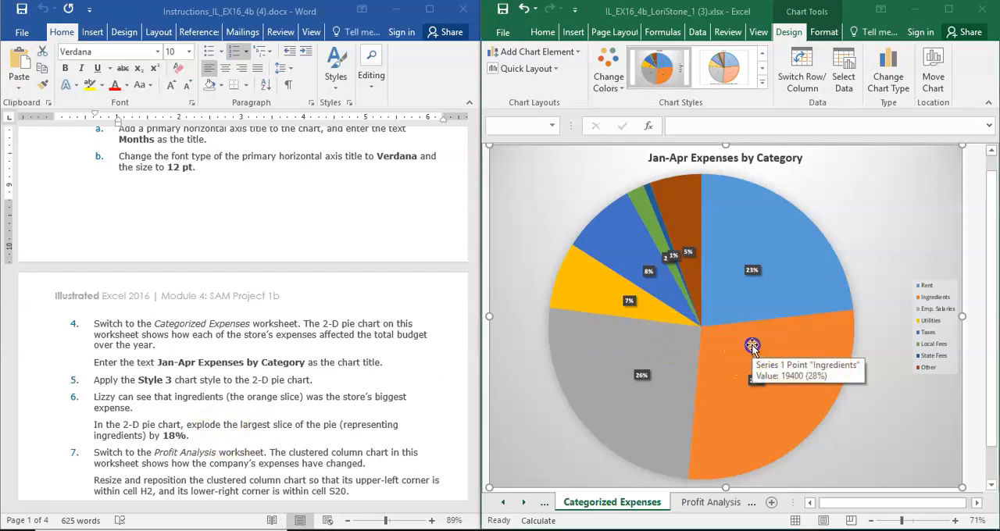
pyautogui.click(751, 346)
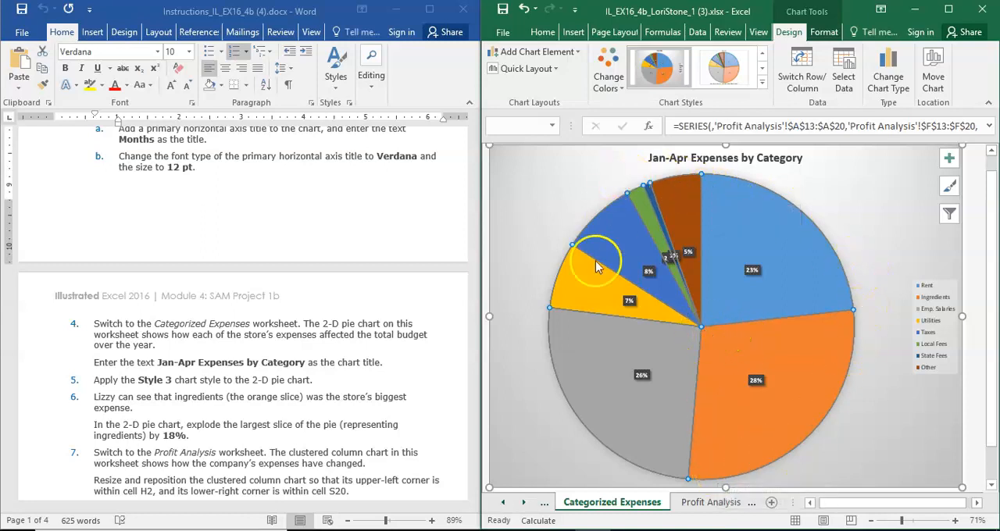
pyautogui.click(766, 347)
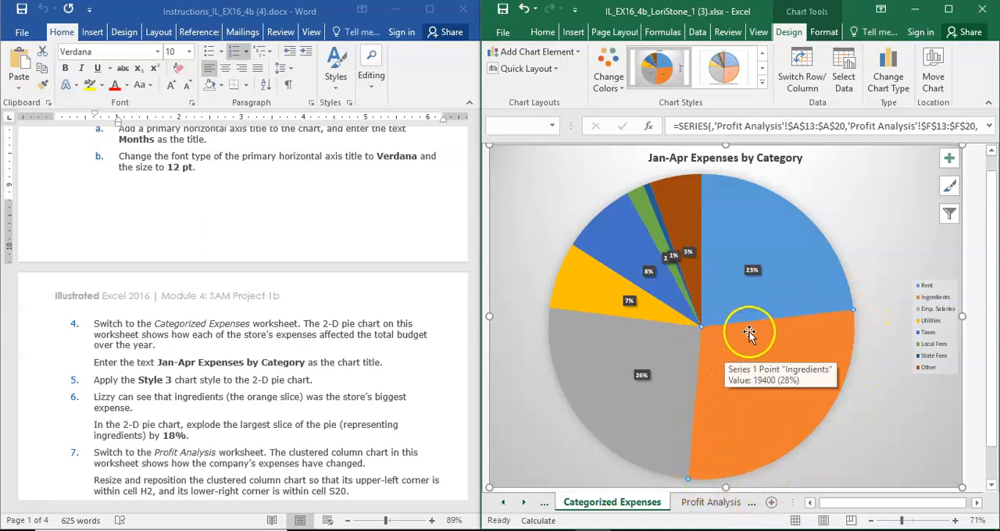
pyautogui.rightClick(808, 357)
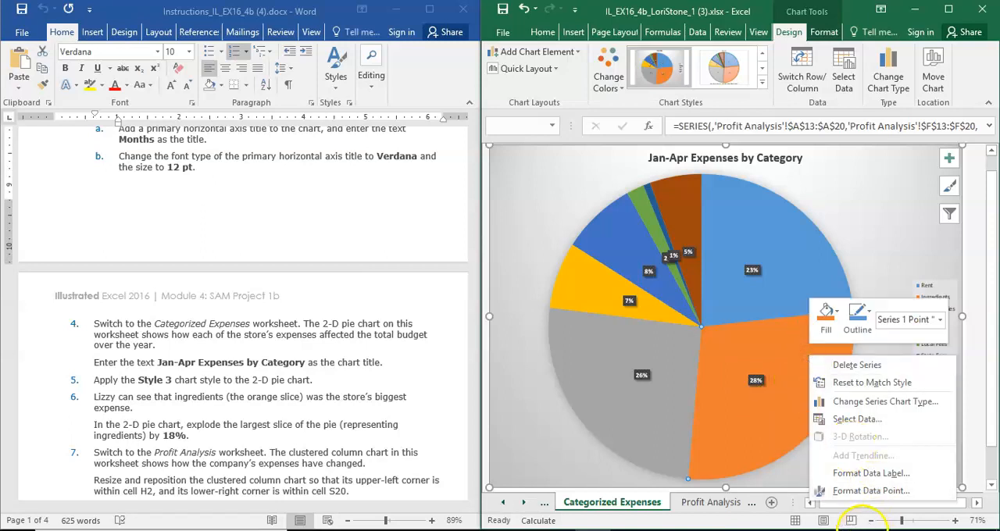
pyautogui.click(860, 492)
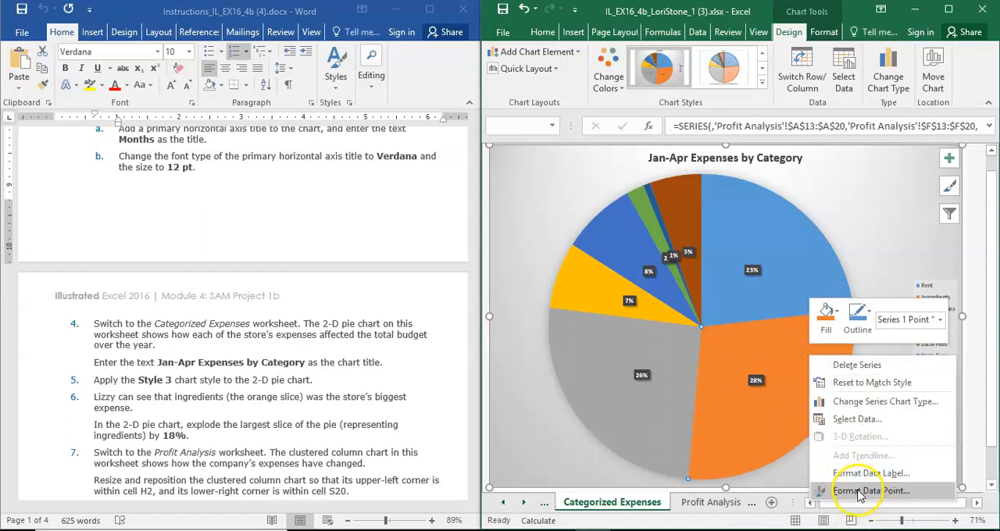
pyautogui.click(859, 492)
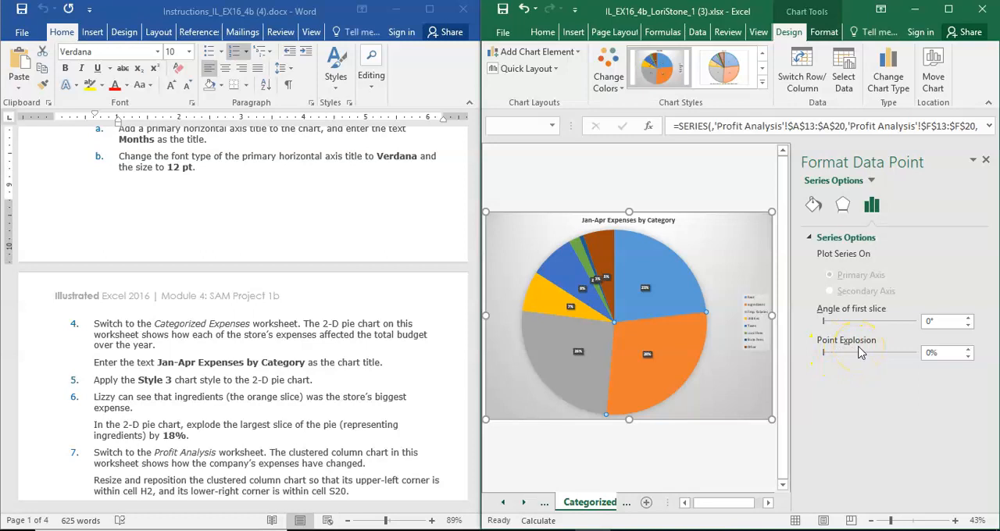
# Set the Ingredients slice's point explosion to 18% and close the formatting pane.
pyautogui.click(688, 350)
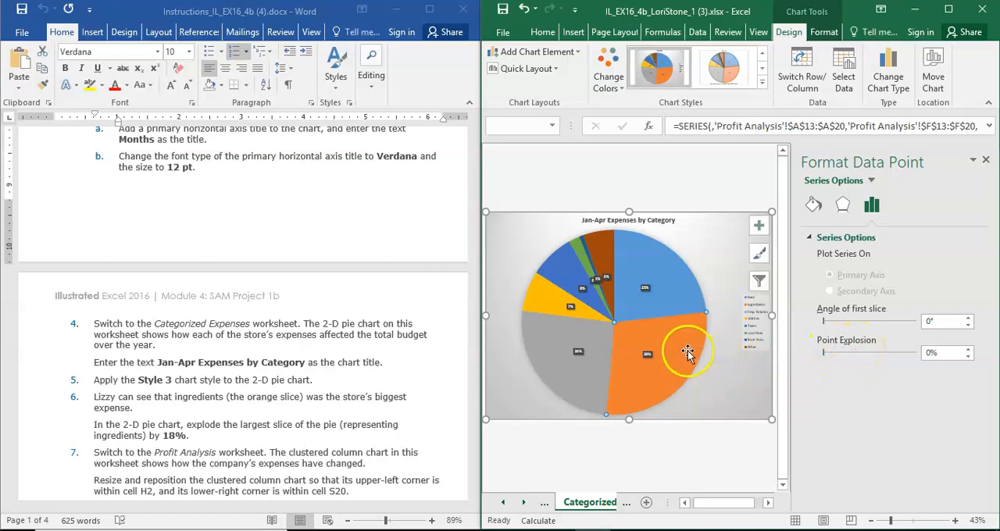
pyautogui.click(968, 351)
pyautogui.click(968, 350)
pyautogui.click(968, 351)
pyautogui.click(968, 351)
pyautogui.click(967, 350)
pyautogui.click(967, 351)
pyautogui.click(968, 350)
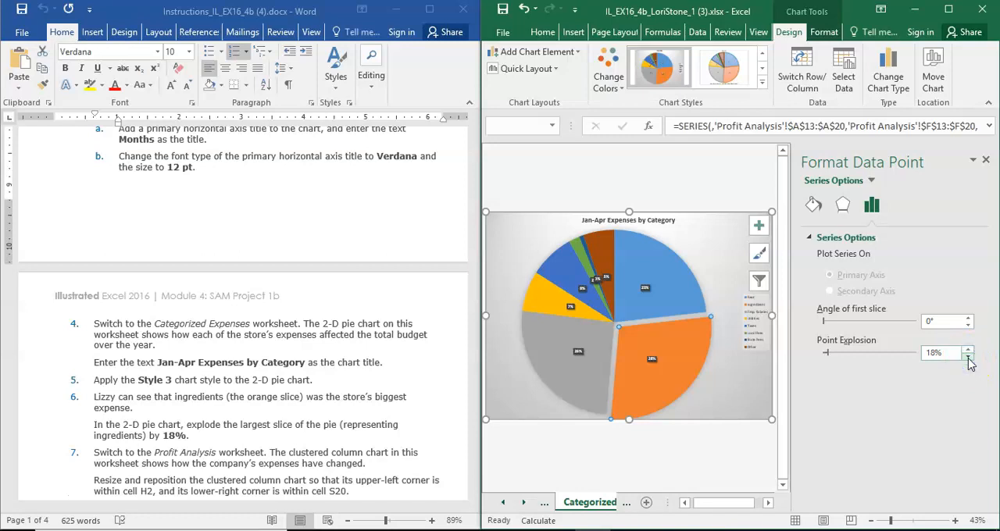
pyautogui.click(898, 365)
pyautogui.click(984, 162)
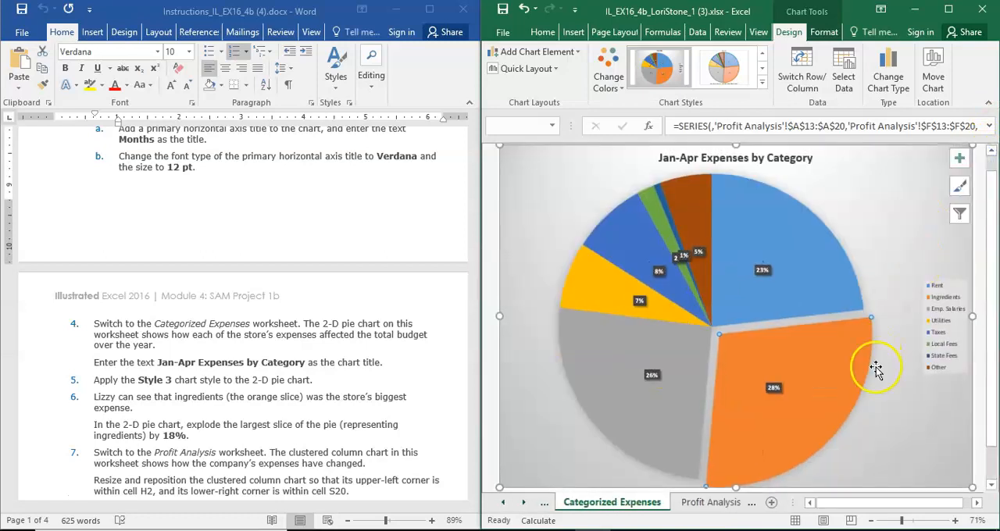
# On the Profit Analysis worksheet, move and resize the clustered column chart to span from cell H2 to cell S20.
pyautogui.click(6, 516)
pyautogui.scroll(-5, 27, 507)
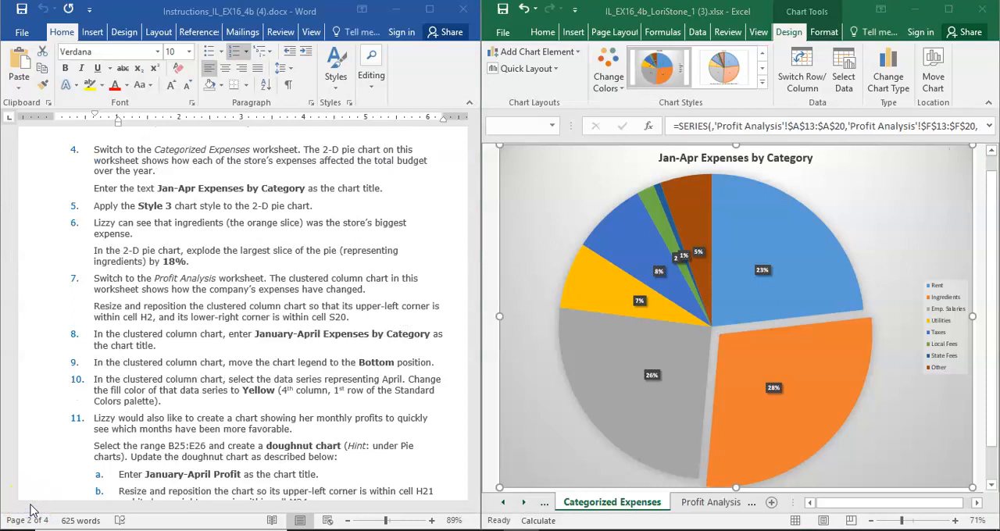
pyautogui.click(26, 520)
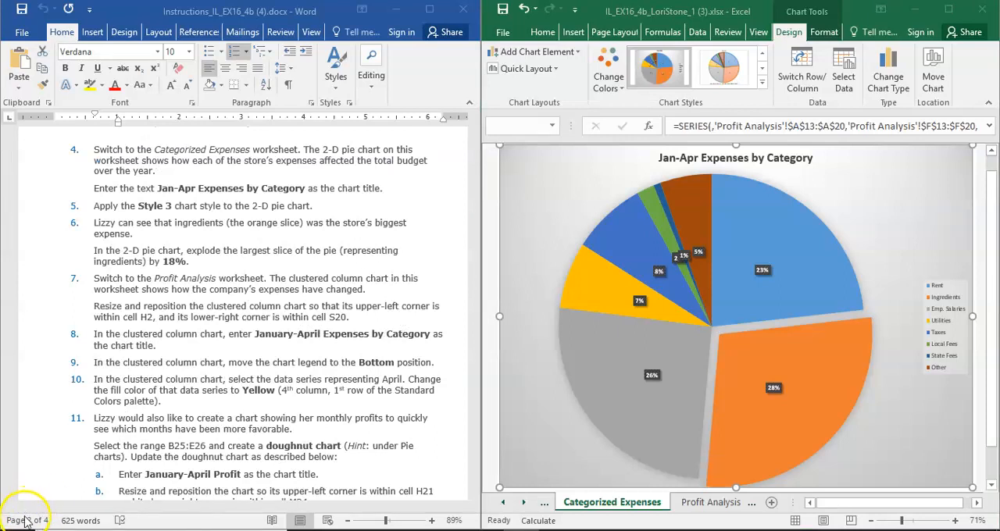
pyautogui.click(711, 503)
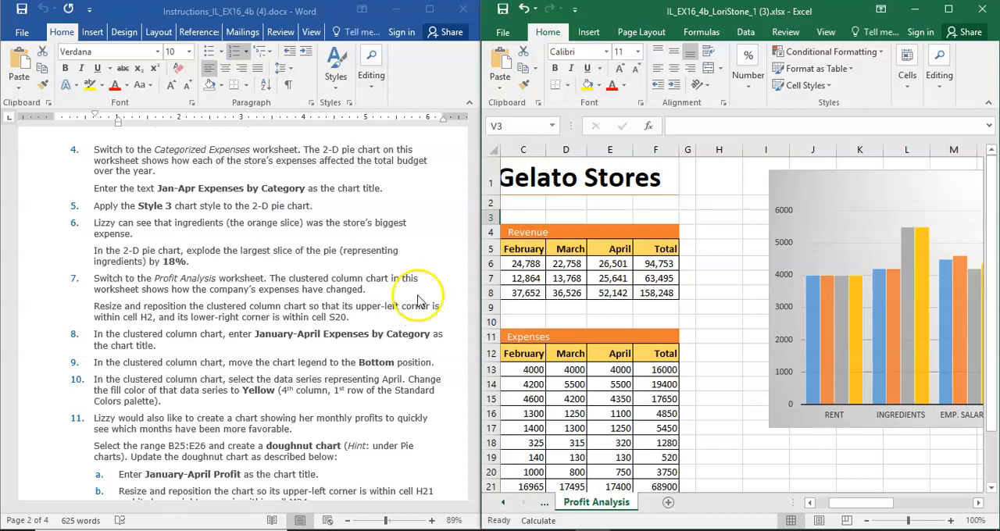
pyautogui.moveTo(795, 189); pyautogui.dragTo(724, 215)
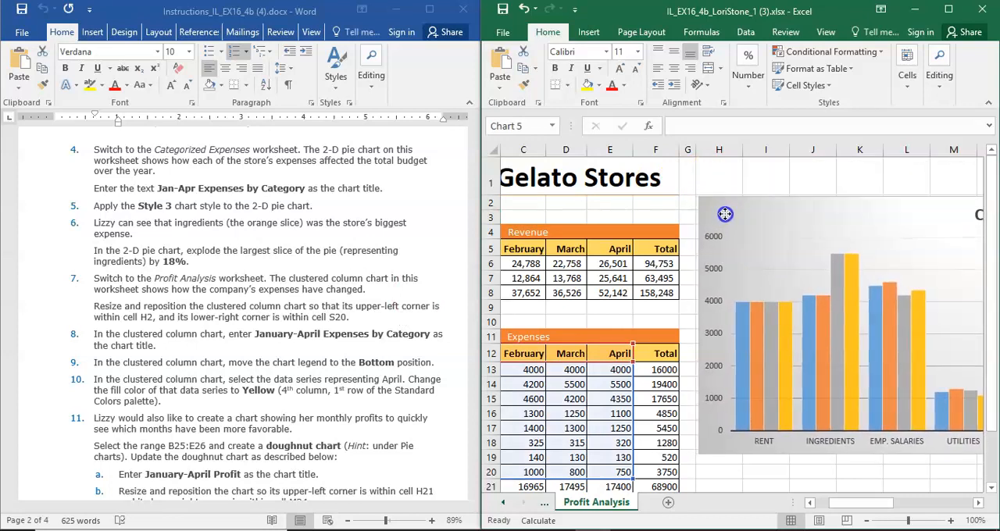
pyautogui.moveTo(876, 504); pyautogui.dragTo(885, 208)
pyautogui.moveTo(988, 315); pyautogui.dragTo(960, 205)
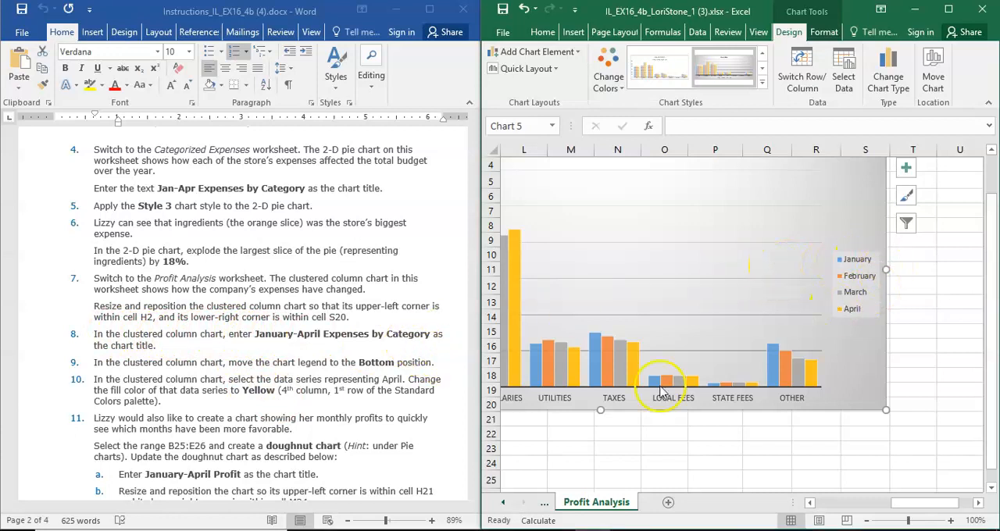
# Replace the clustered column chart's placeholder title with January-April Expenses by Category.
pyautogui.moveTo(994, 329); pyautogui.dragTo(977, 255)
pyautogui.click(591, 217)
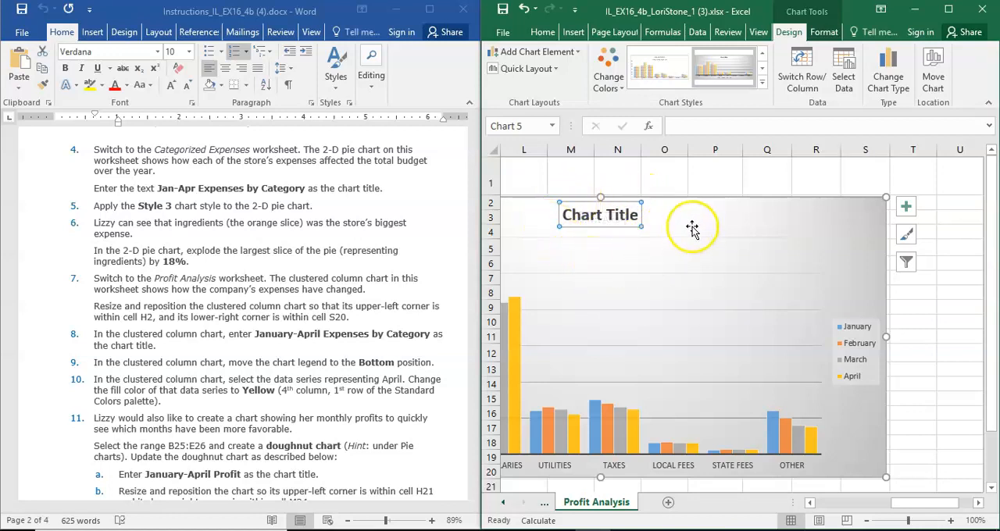
pyautogui.write('Ja')
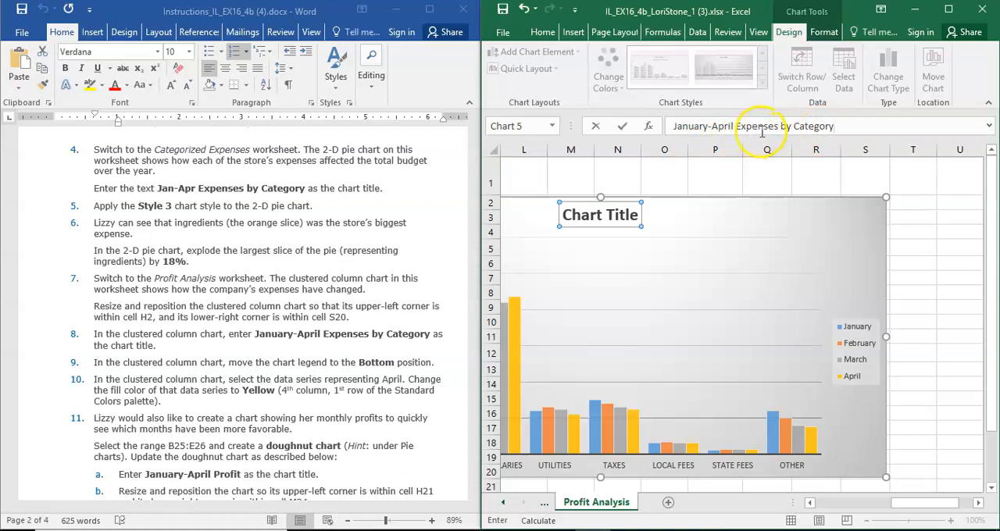
pyautogui.press('Return')
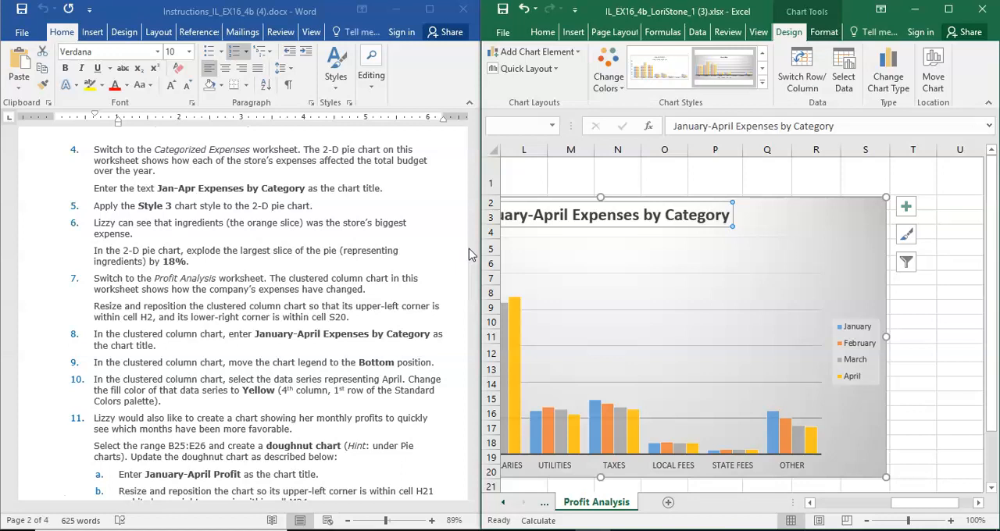
# Move the legend of the clustered column chart to the Bottom position and deselect the chart.
pyautogui.moveTo(453, 246); pyautogui.dragTo(234, 218)
pyautogui.moveTo(868, 504); pyautogui.dragTo(797, 507)
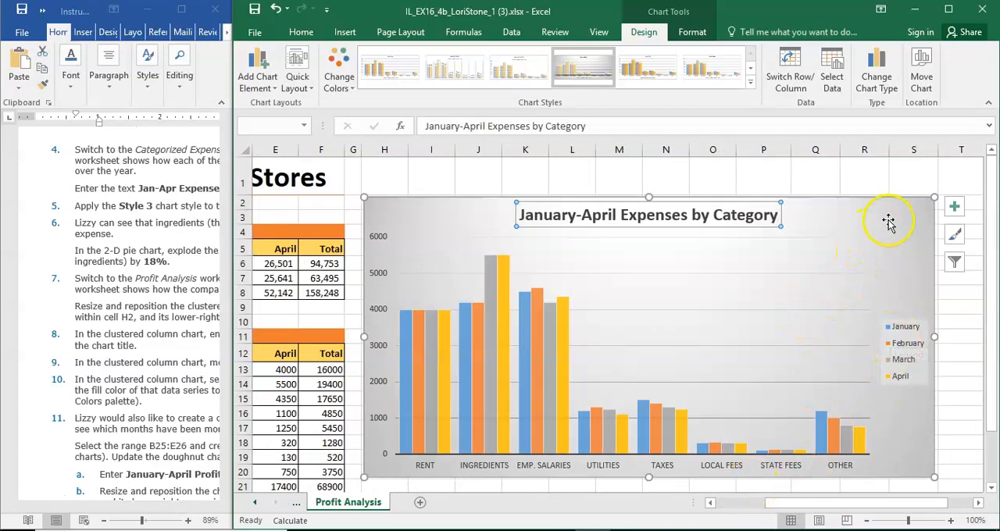
pyautogui.click(954, 207)
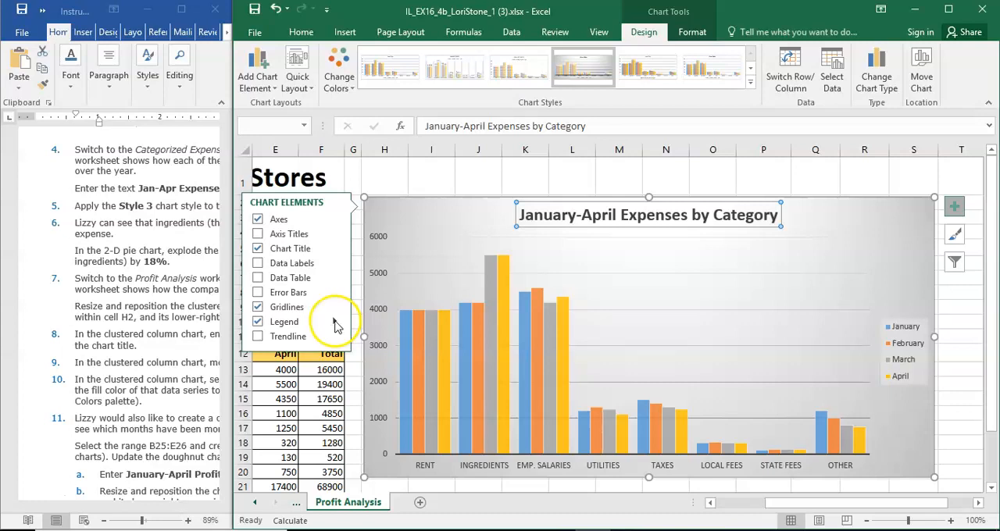
pyautogui.click(335, 323)
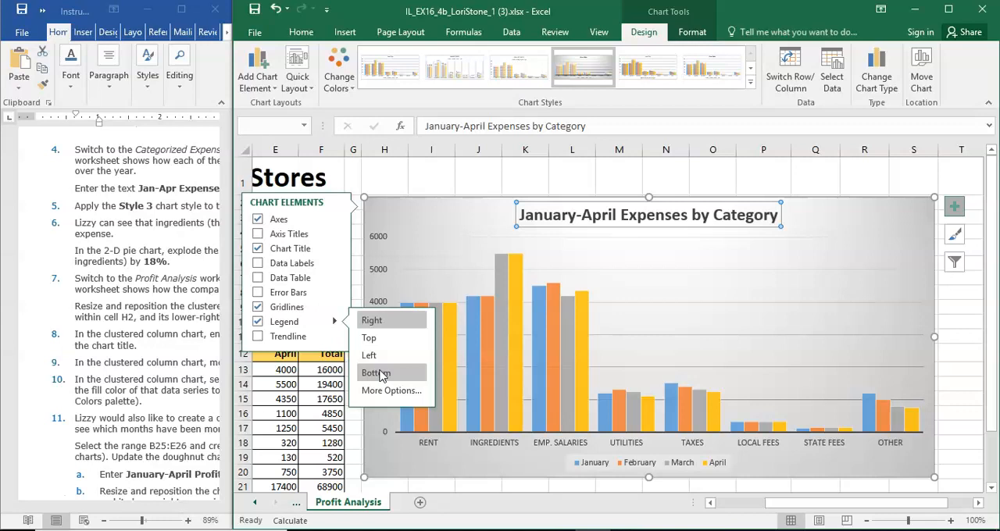
pyautogui.click(377, 373)
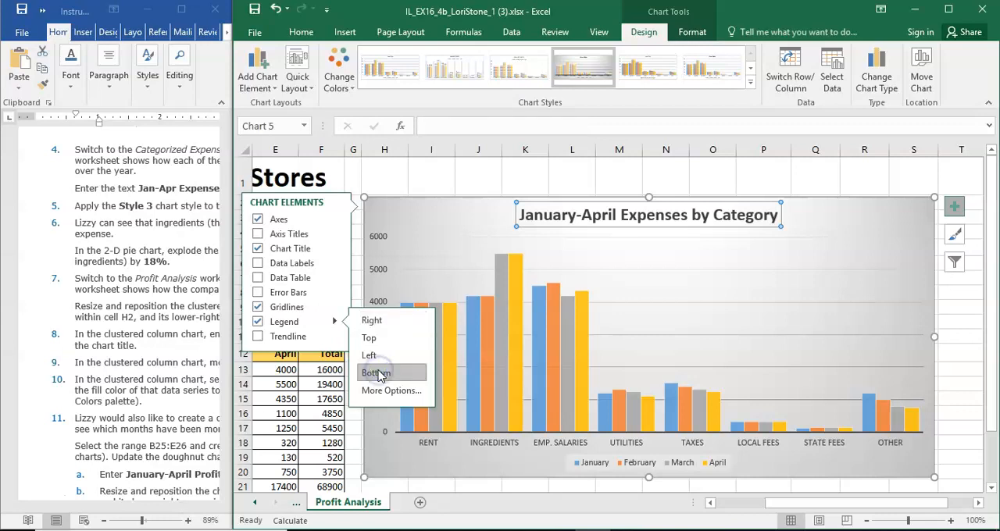
pyautogui.click(436, 184)
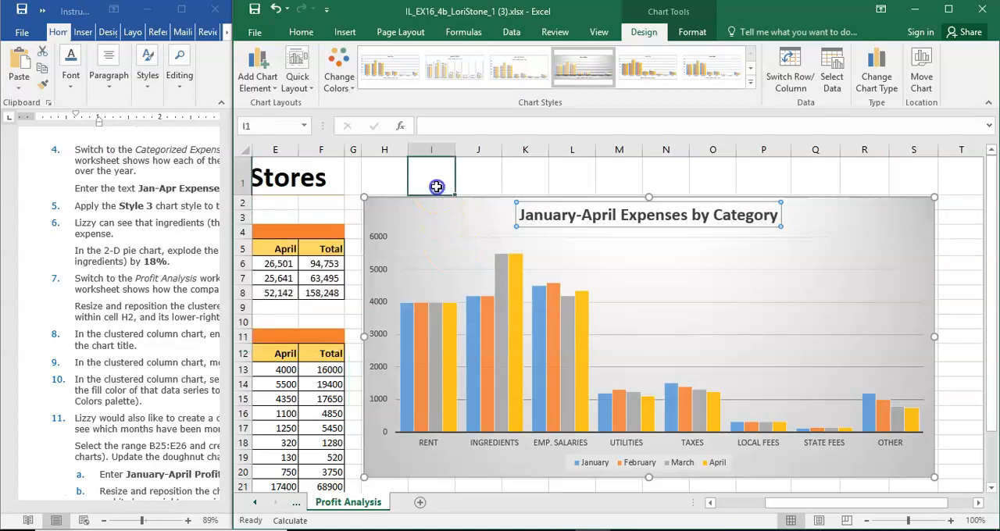
# Change the fill color of the April data series in the clustered column chart to the standard color Yellow.
pyautogui.moveTo(227, 357); pyautogui.dragTo(440, 343)
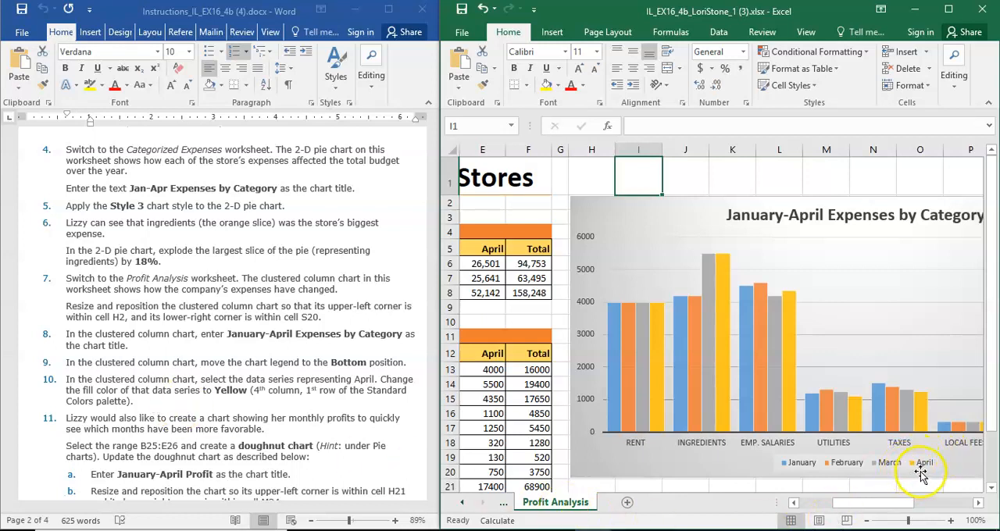
pyautogui.click(658, 314)
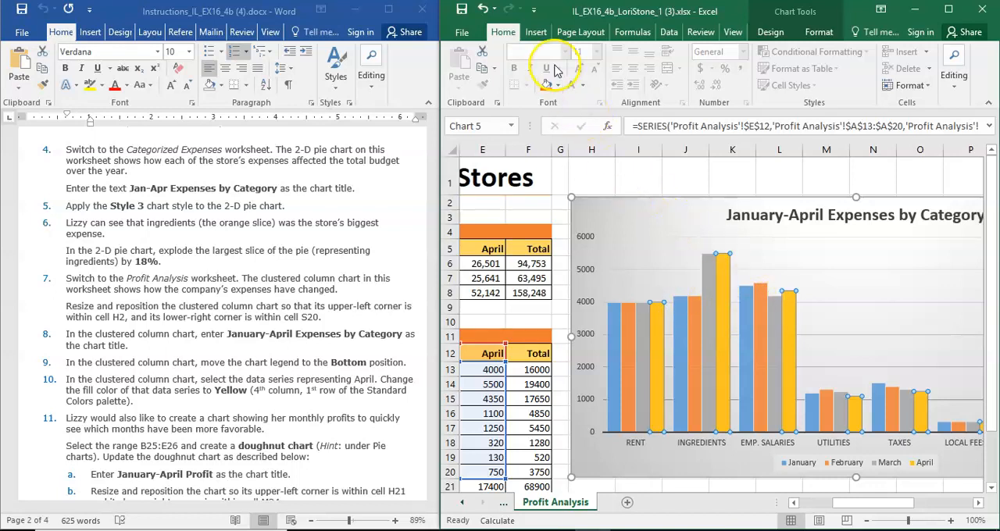
pyautogui.click(558, 84)
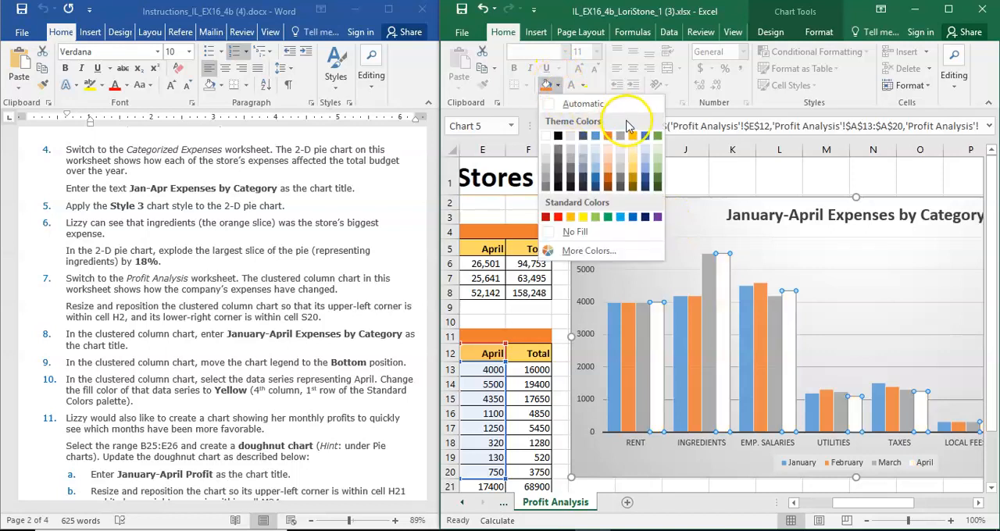
pyautogui.click(582, 218)
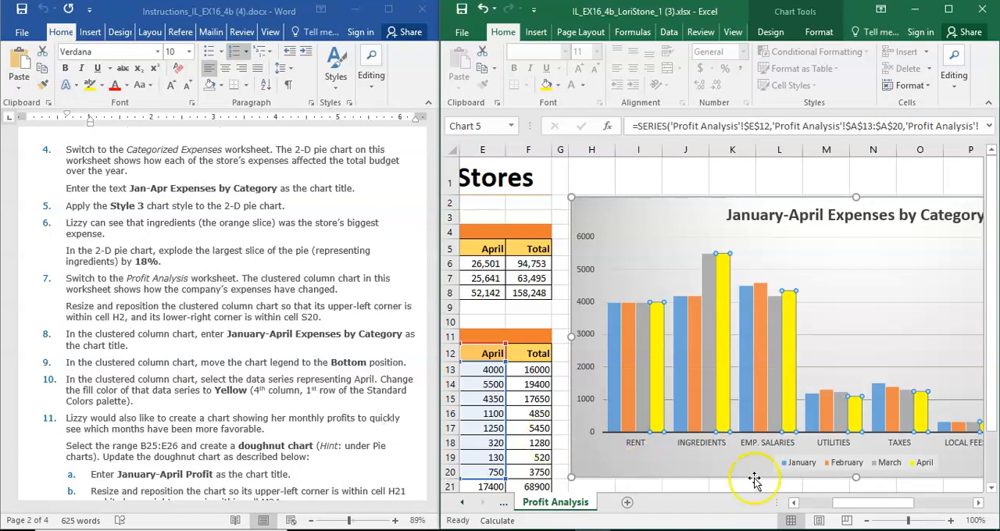
# Select the monthly profit range B25:E26 on the Profit Analysis worksheet.
pyautogui.moveTo(870, 503); pyautogui.dragTo(816, 504)
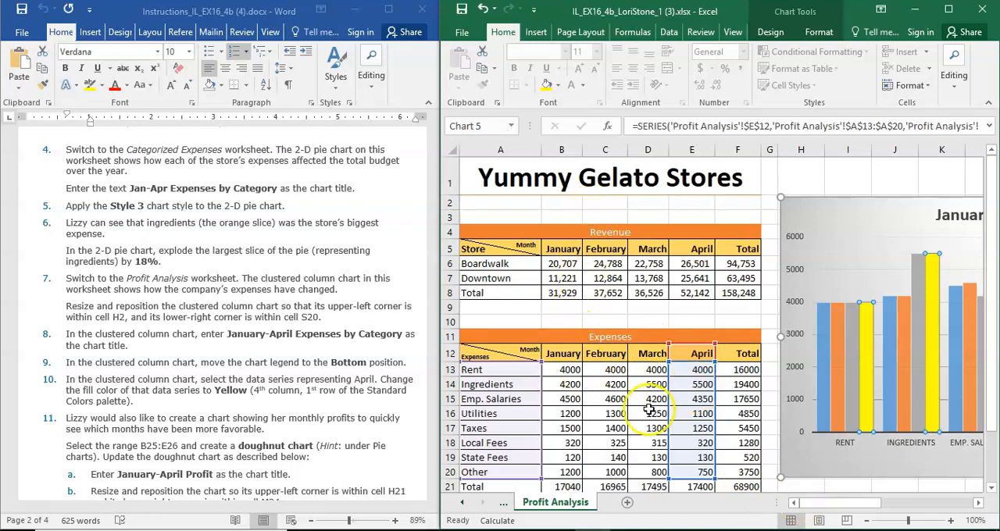
pyautogui.moveTo(991, 348); pyautogui.dragTo(991, 396)
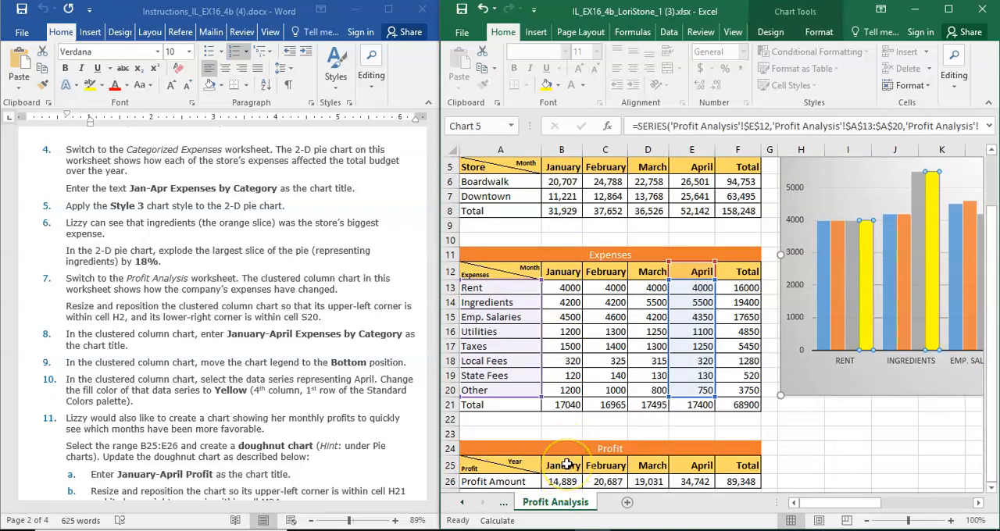
pyautogui.moveTo(567, 465); pyautogui.dragTo(684, 481)
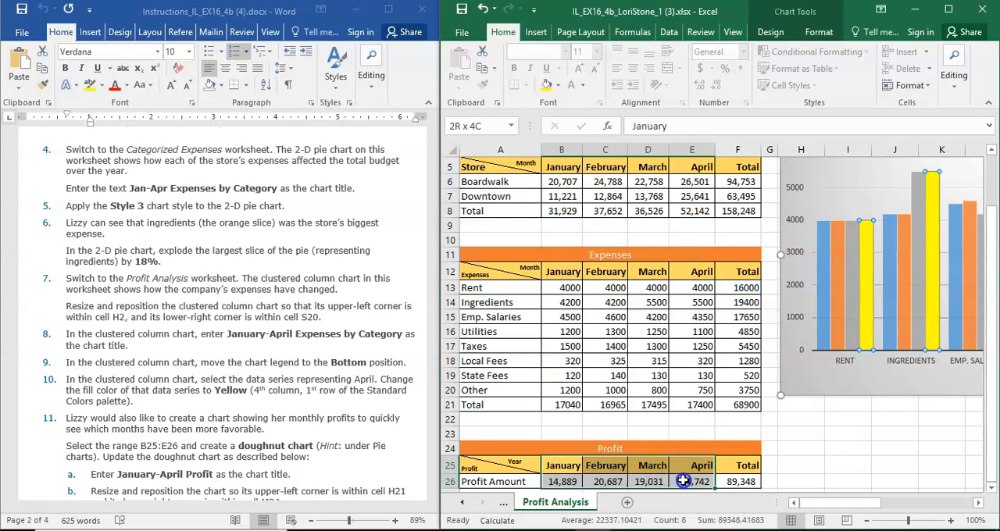
pyautogui.moveTo(683, 482); pyautogui.dragTo(684, 481)
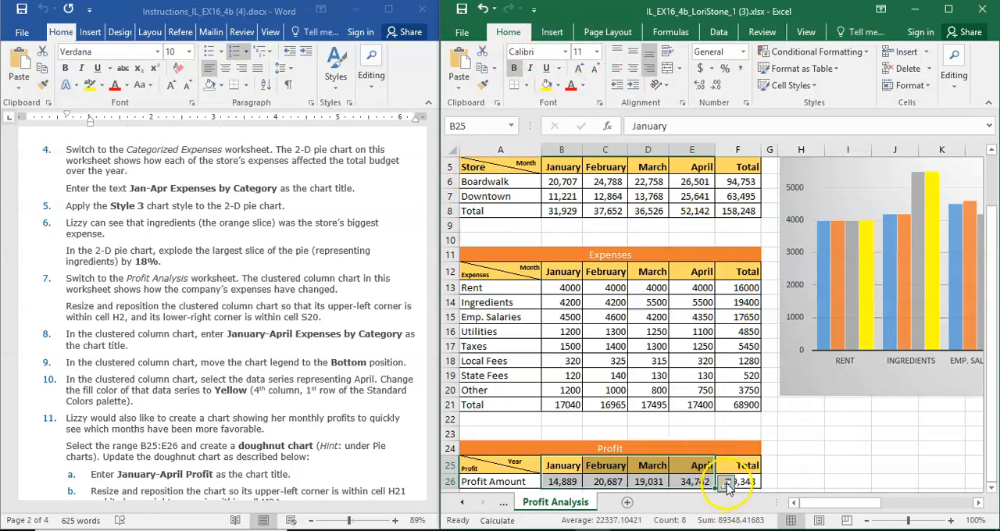
pyautogui.click(726, 483)
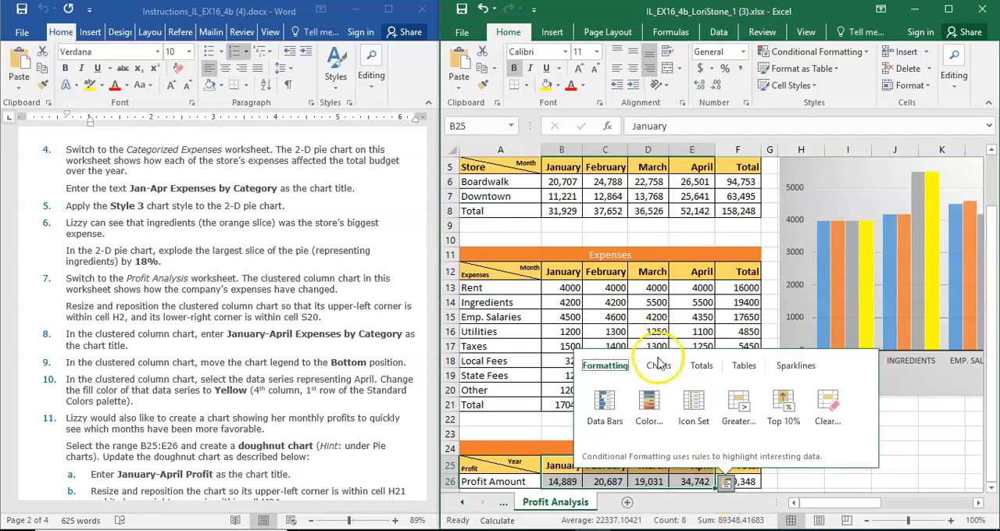
pyautogui.click(661, 370)
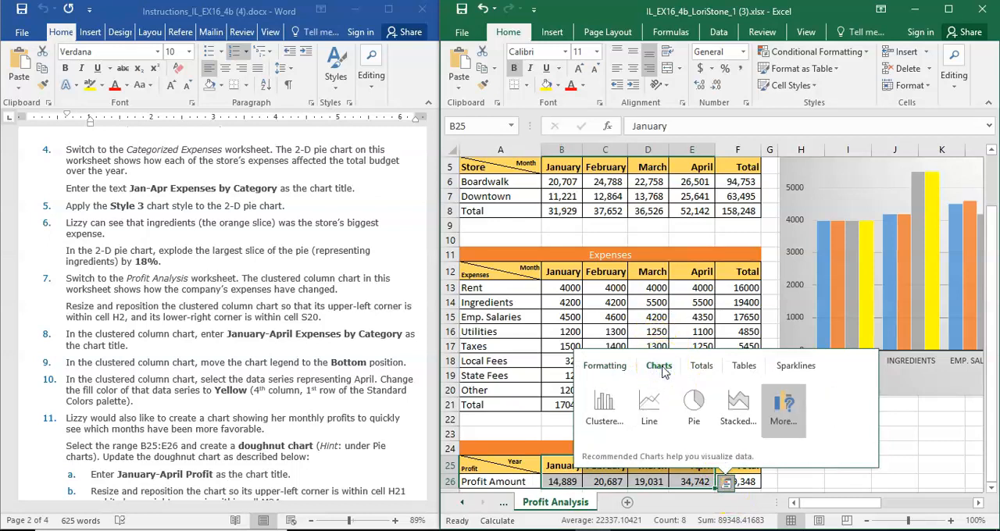
pyautogui.click(694, 404)
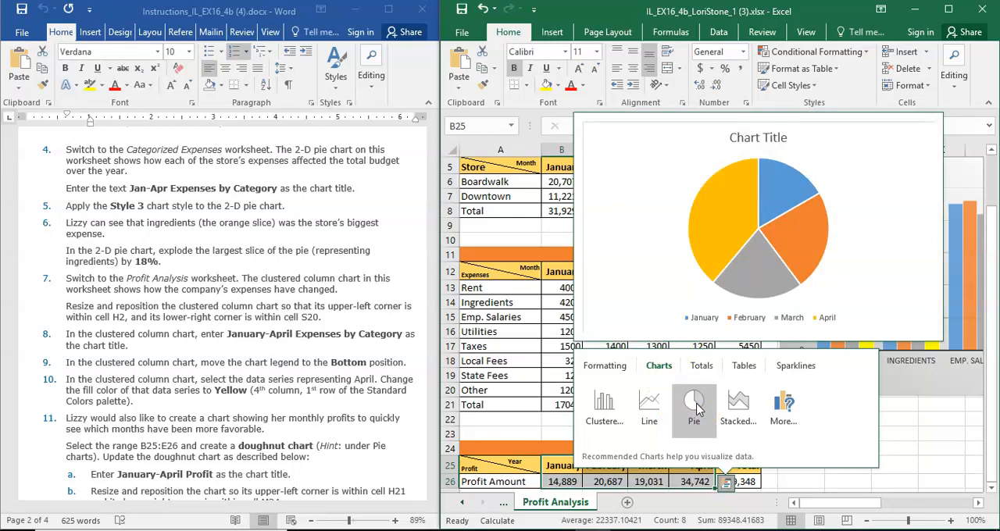
pyautogui.click(697, 412)
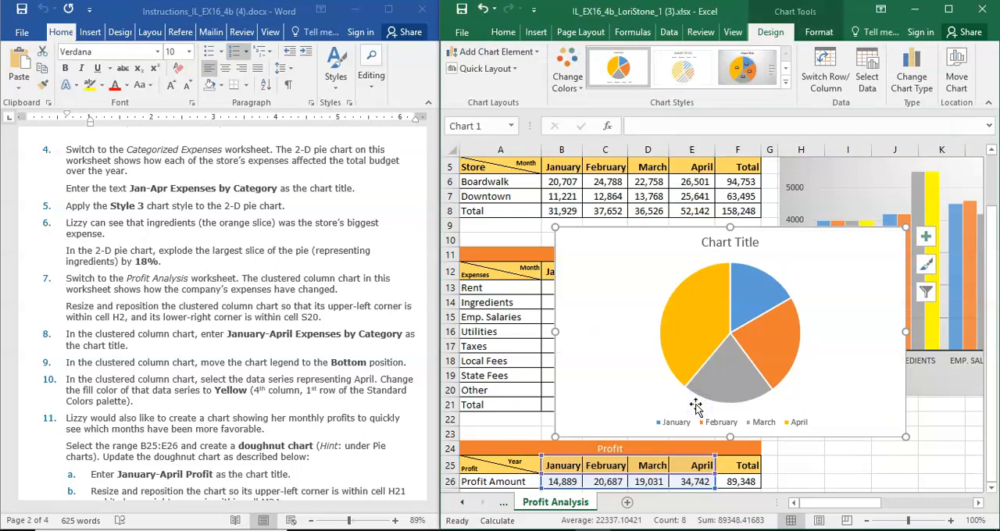
pyautogui.click(720, 341)
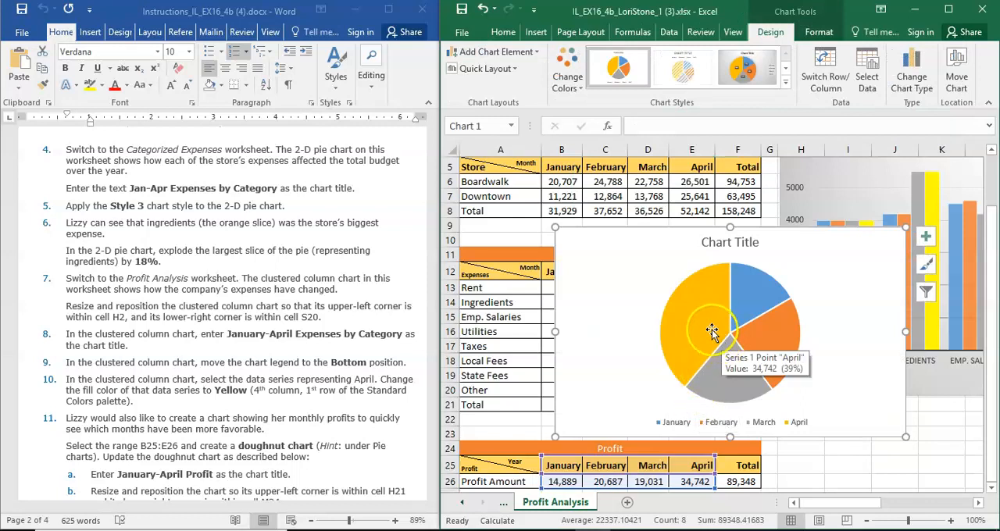
pyautogui.click(892, 436)
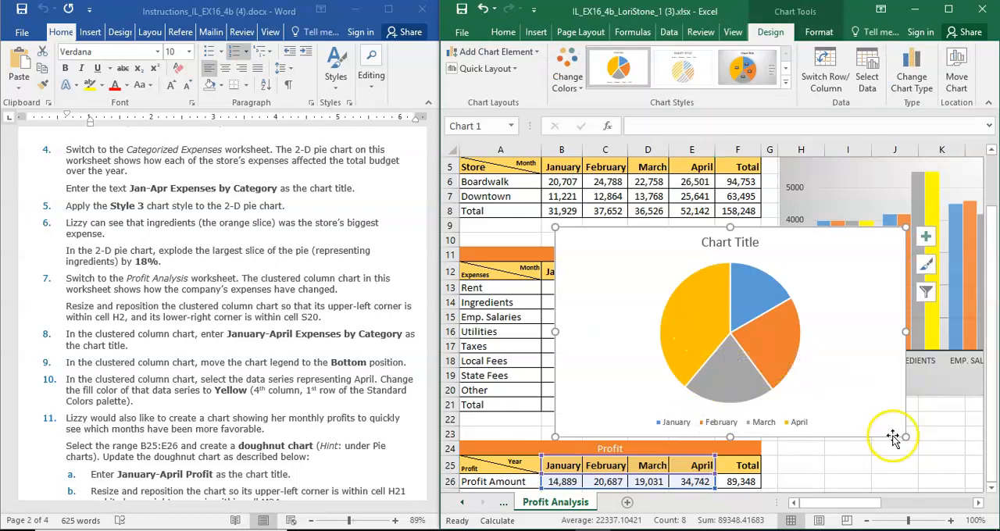
pyautogui.press('Delete')
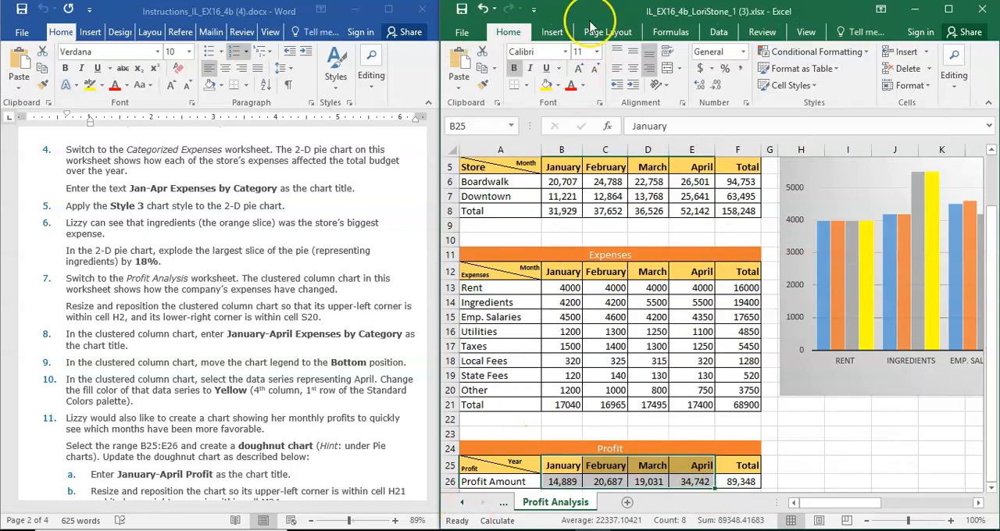
# Insert a doughnut chart from the selected profit range B25:E26.
pyautogui.click(553, 34)
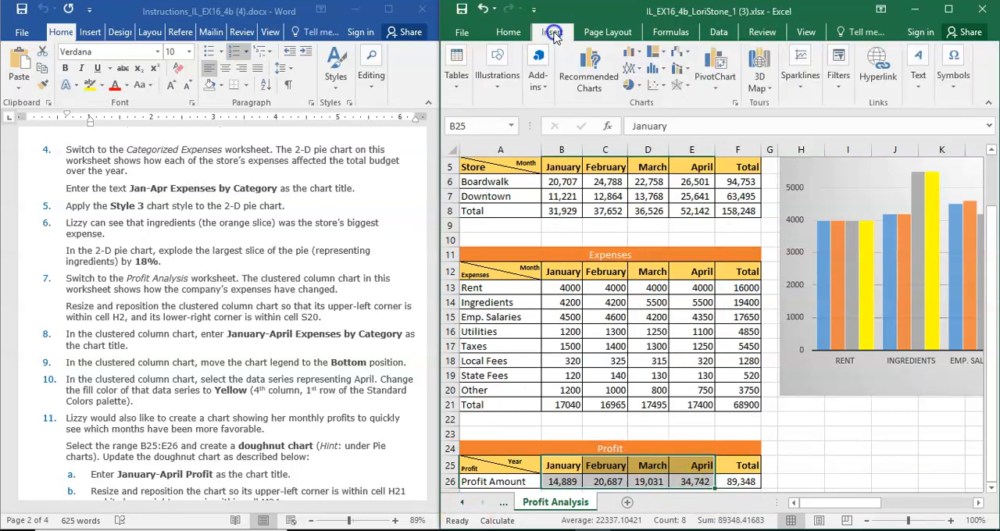
pyautogui.click(633, 85)
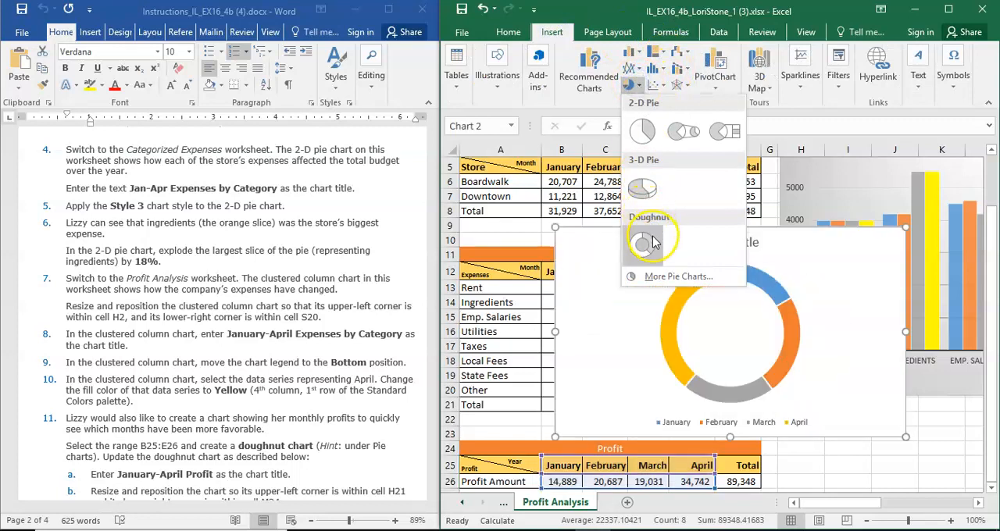
pyautogui.click(653, 240)
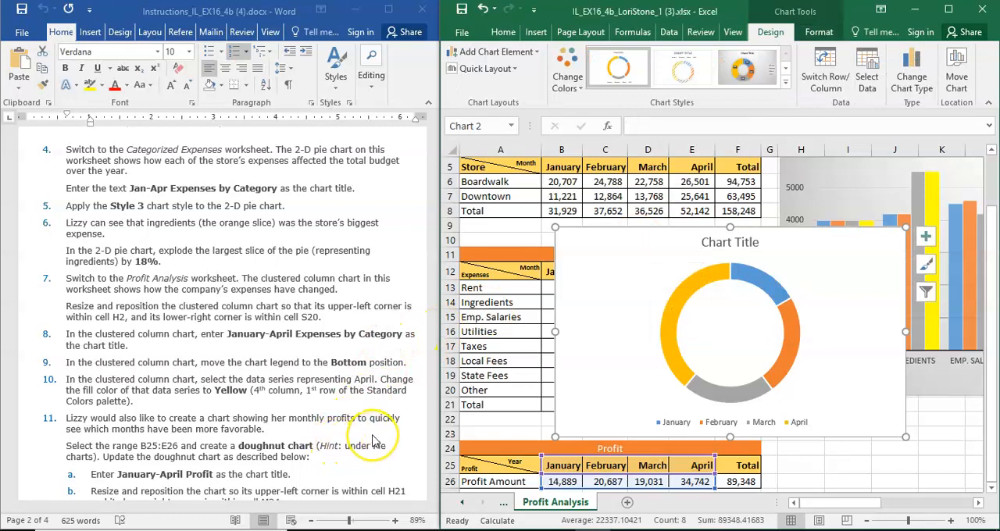
# Replace the doughnut chart's placeholder title with January-April Profit.
pyautogui.scroll(-5, 375, 441)
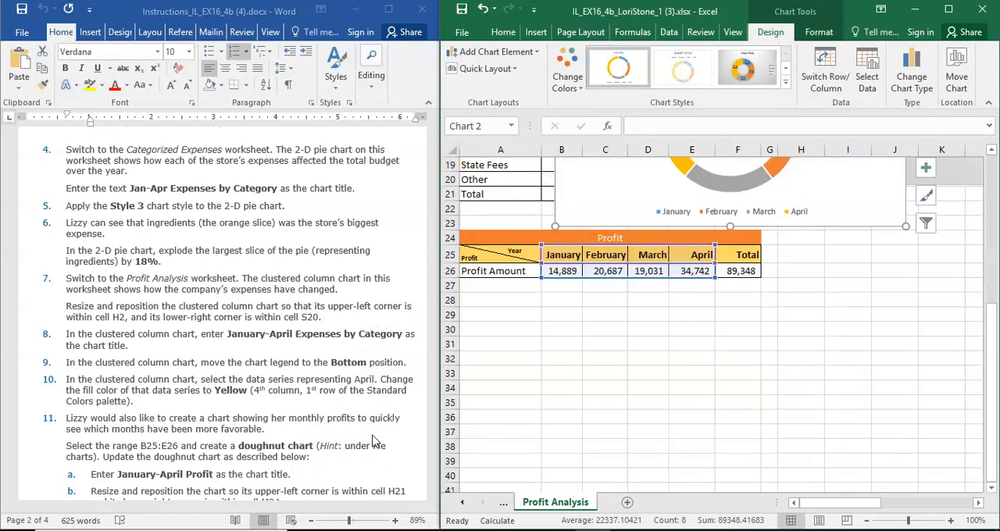
pyautogui.scroll(2, 375, 441)
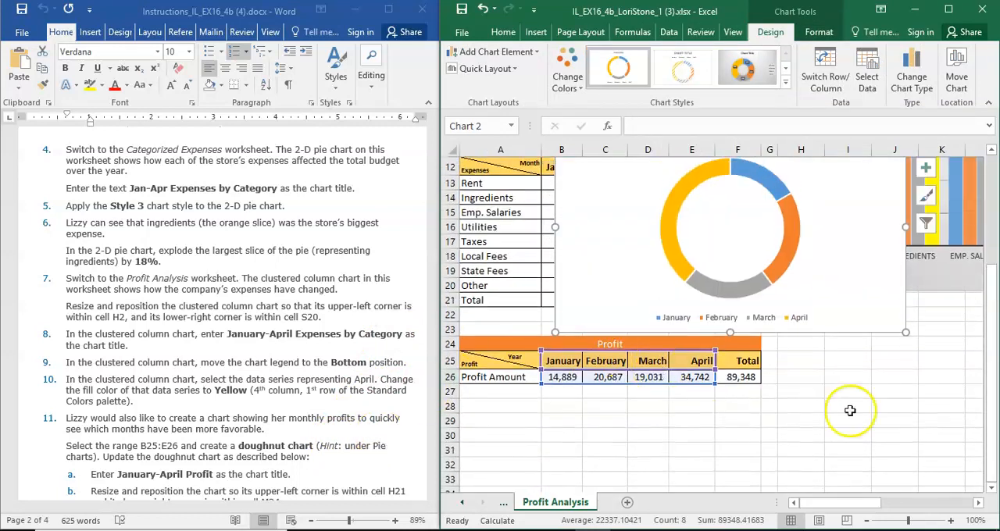
pyautogui.moveTo(989, 407); pyautogui.dragTo(982, 356)
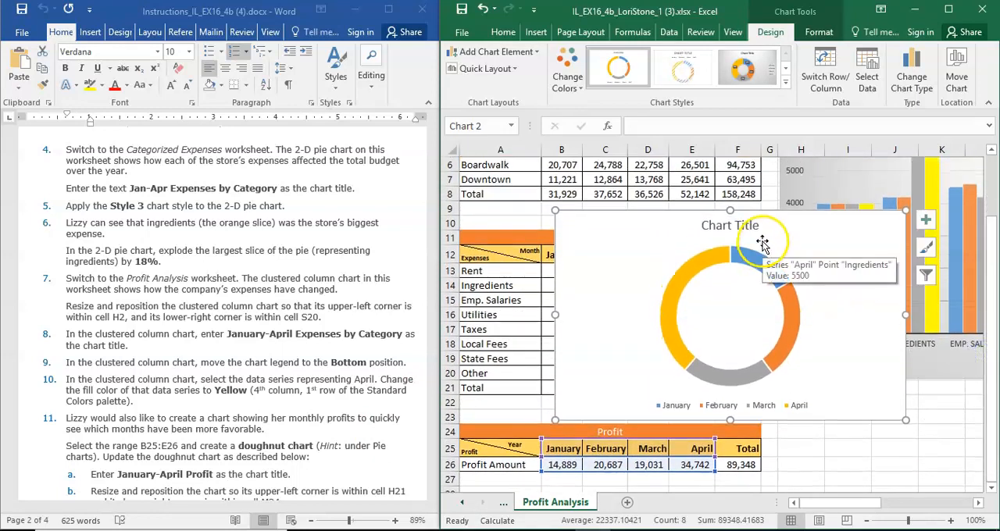
pyautogui.click(762, 226)
pyautogui.click(761, 227)
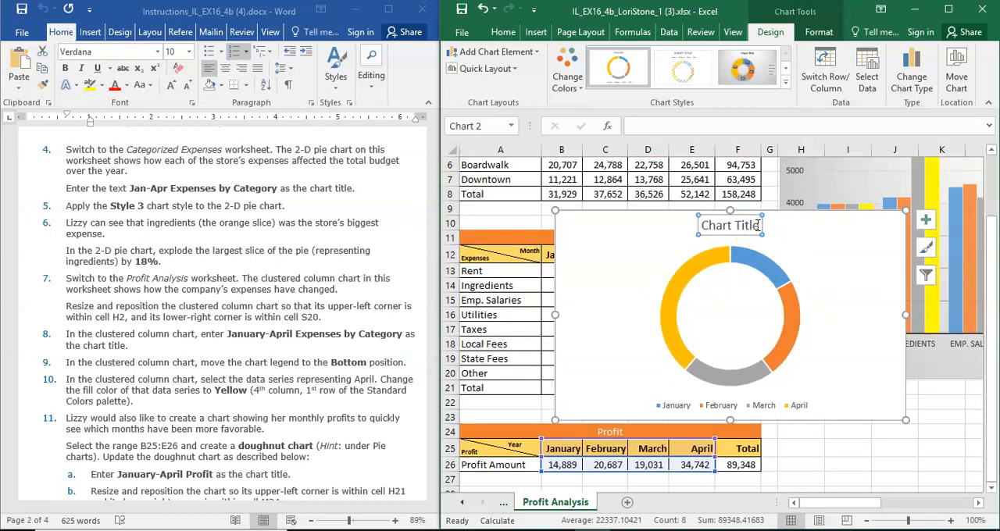
pyautogui.write('January-April Profit')
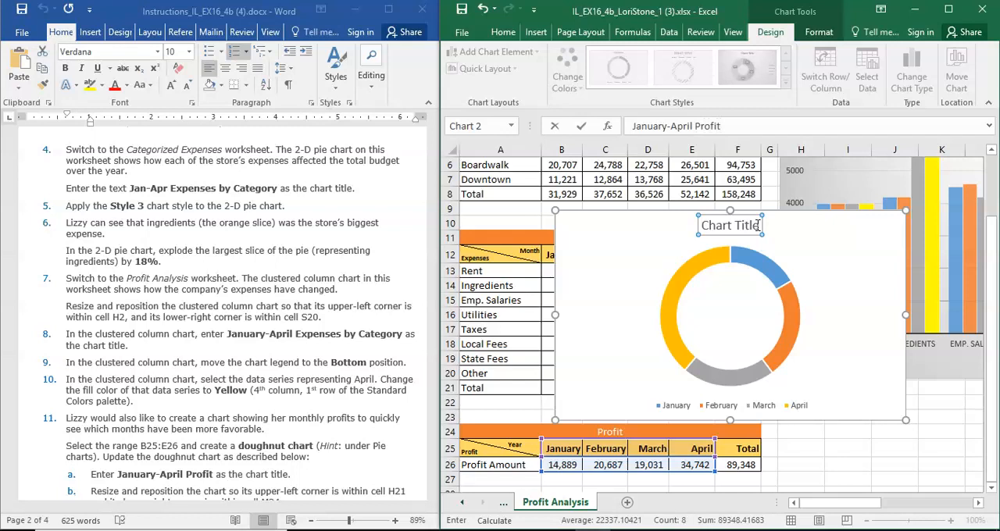
pyautogui.press('Return')
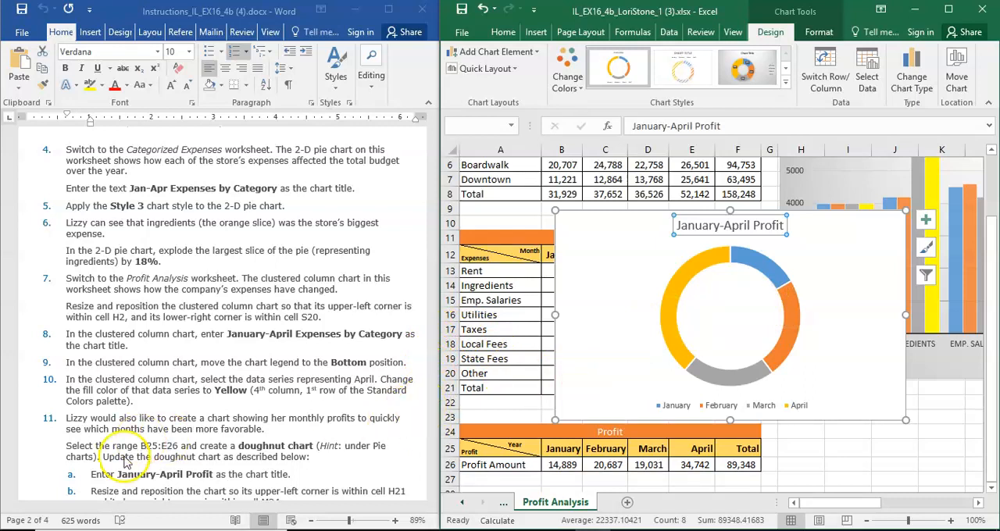
# Check the chart placement instruction and move the doughnut chart so its upper-left corner is within cell H21.
pyautogui.click(23, 503)
pyautogui.scroll(-3, 27, 503)
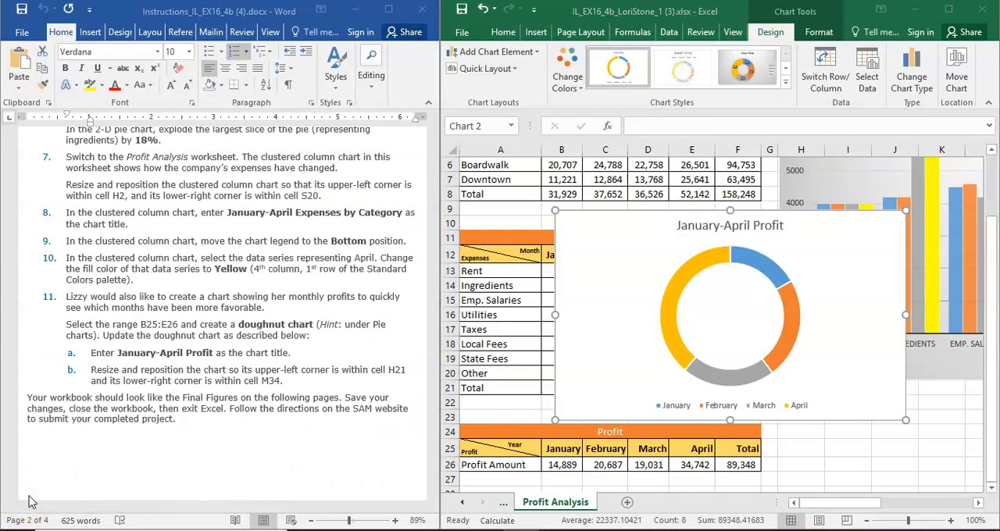
pyautogui.click(605, 283)
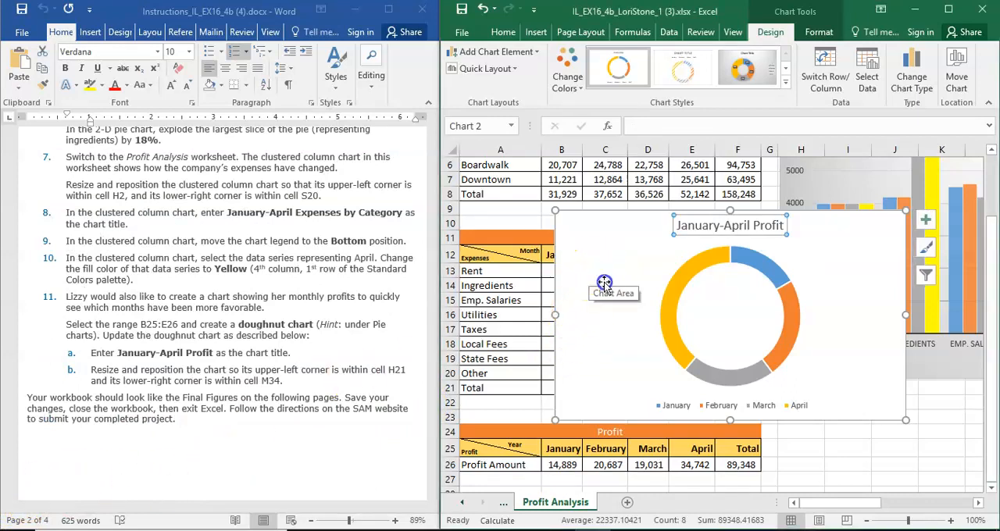
pyautogui.moveTo(613, 237); pyautogui.dragTo(788, 426)
pyautogui.moveTo(787, 423); pyautogui.dragTo(841, 410)
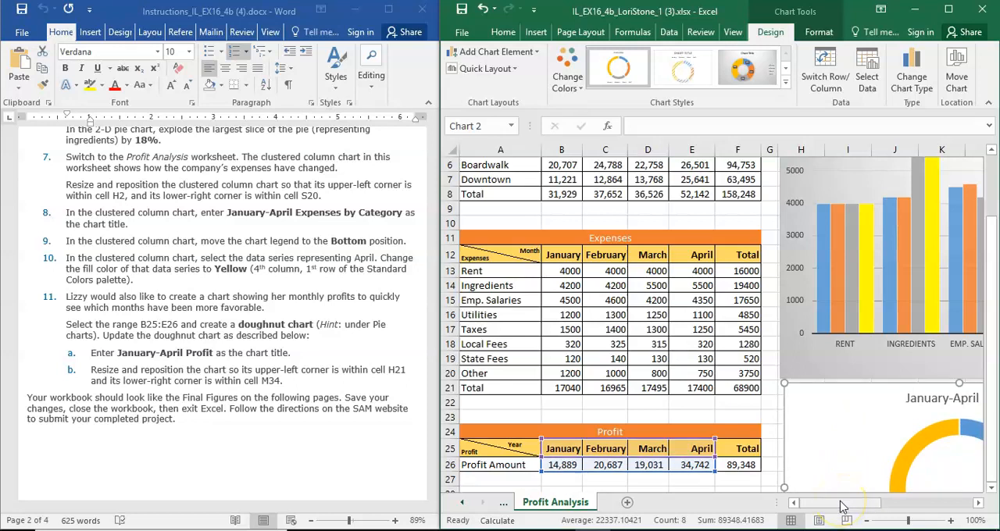
# Shorten the doughnut chart so that its lower edge falls within row 34.
pyautogui.moveTo(842, 506); pyautogui.dragTo(917, 503)
pyautogui.moveTo(994, 437); pyautogui.dragTo(994, 461)
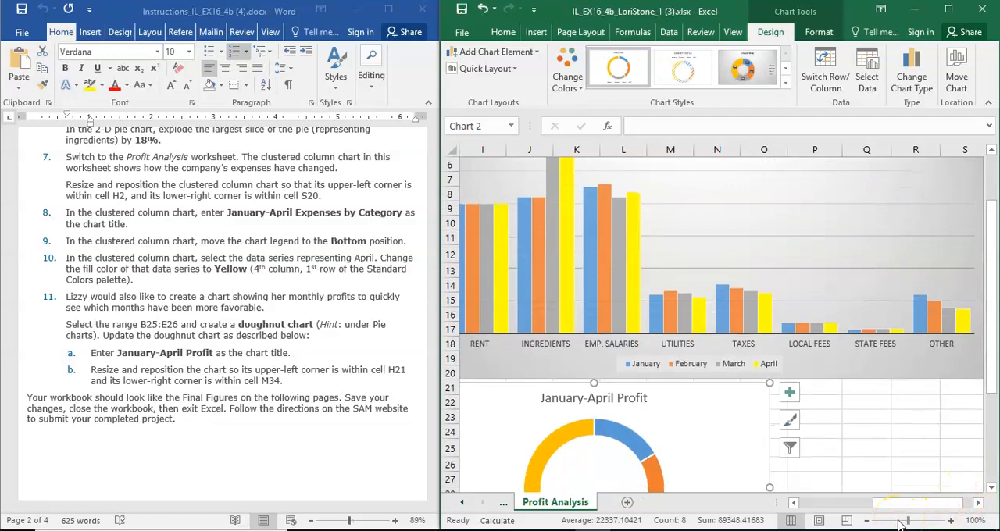
pyautogui.click(900, 521)
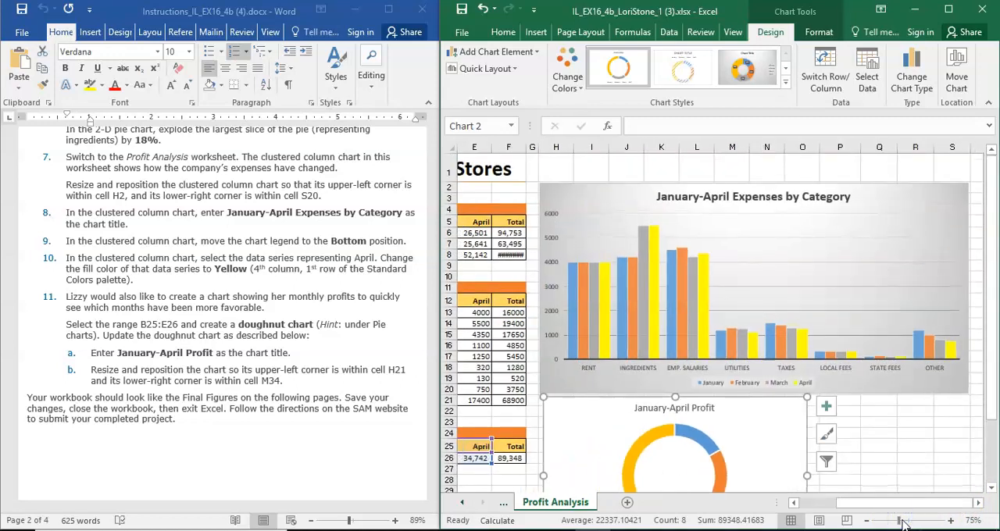
pyautogui.moveTo(897, 521); pyautogui.dragTo(891, 521)
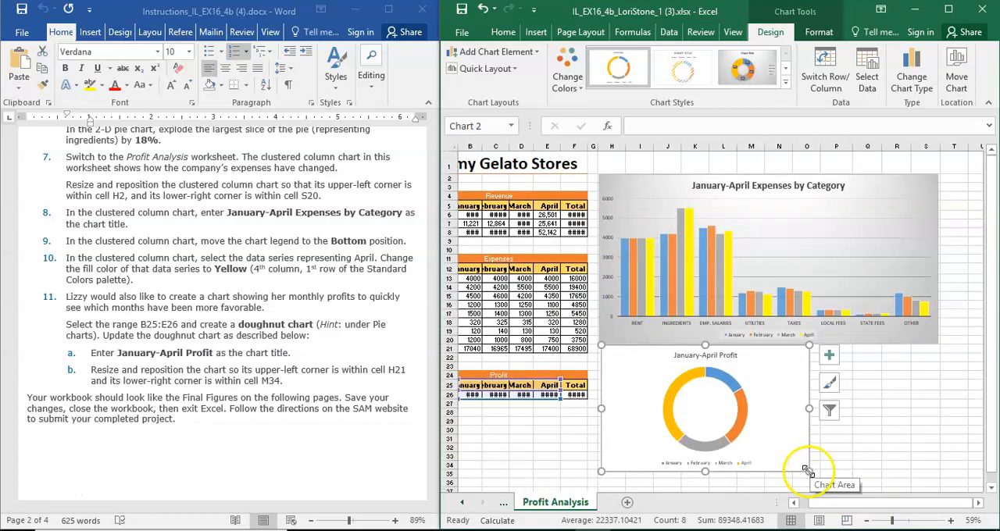
pyautogui.moveTo(809, 469); pyautogui.dragTo(809, 465)
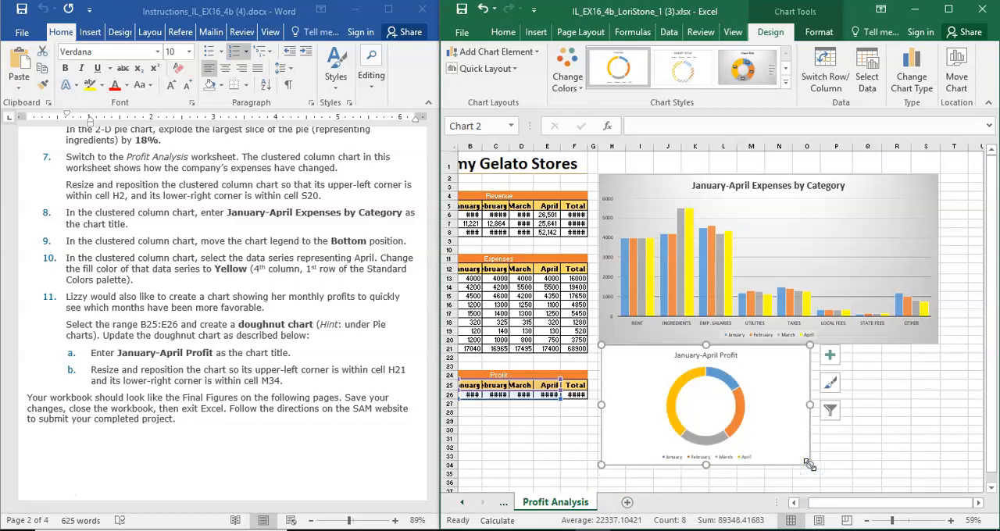